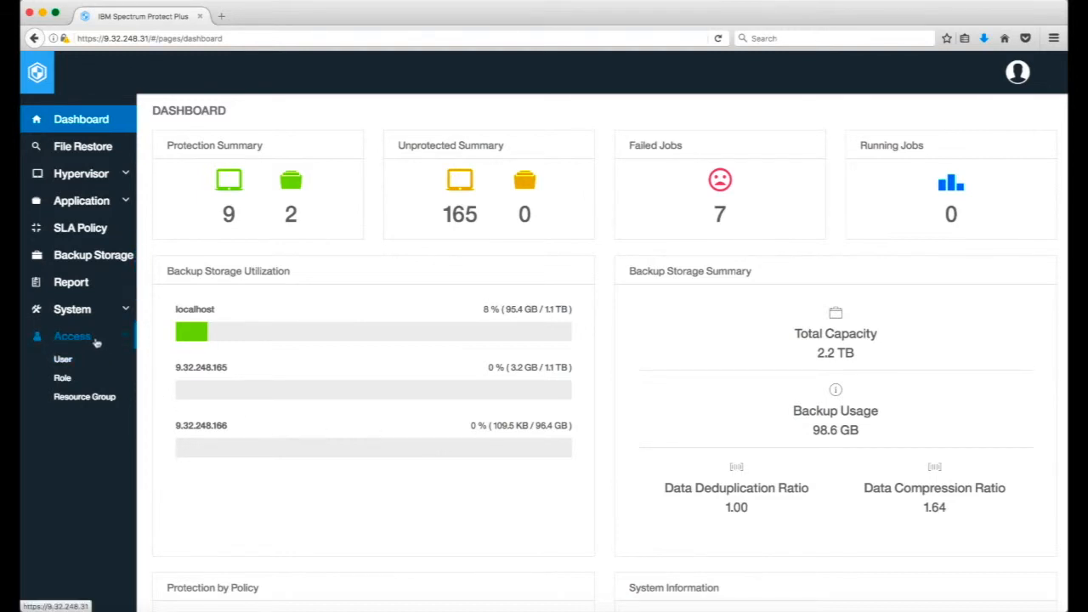
Start creating a resource group and name it Reports Resource.
{"action": "left_click", "coordinate": [77, 397]}
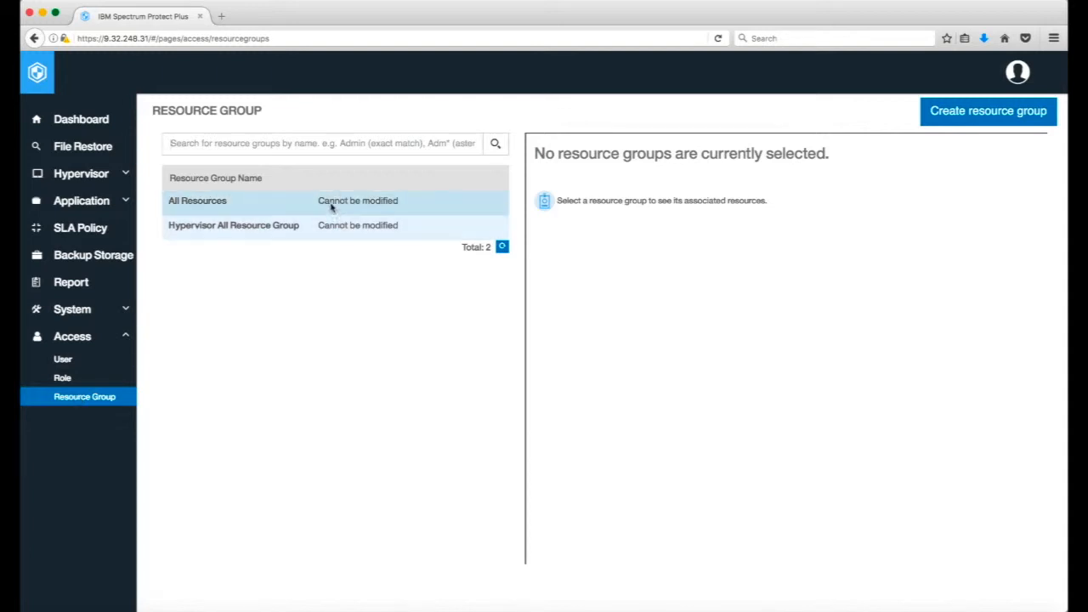
{"action": "left_click", "coordinate": [972, 118]}
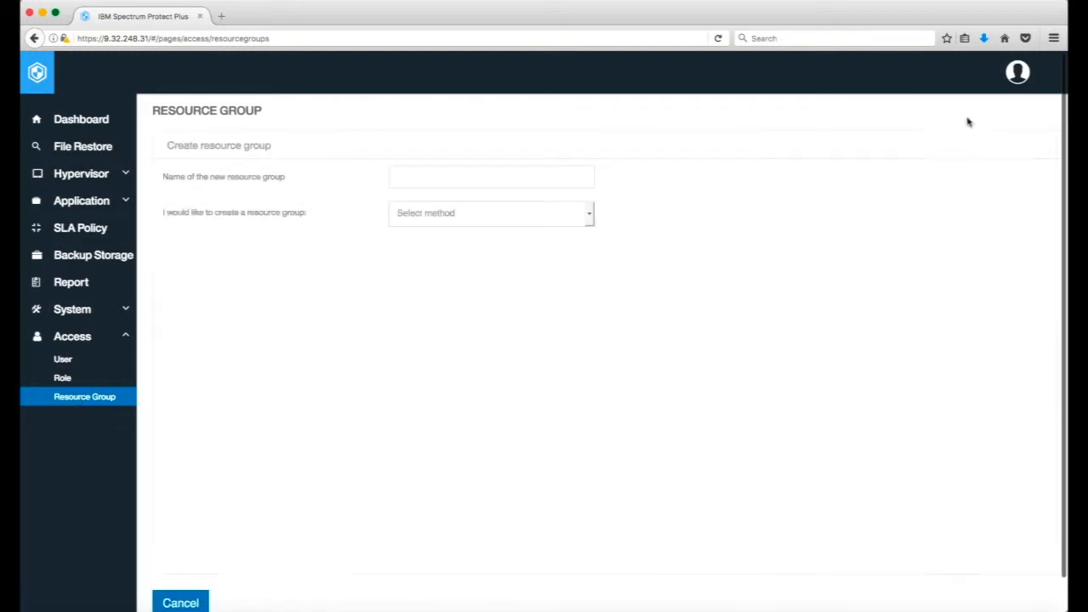
{"action": "left_click", "coordinate": [517, 177]}
{"action": "type", "text": "Reports R"}
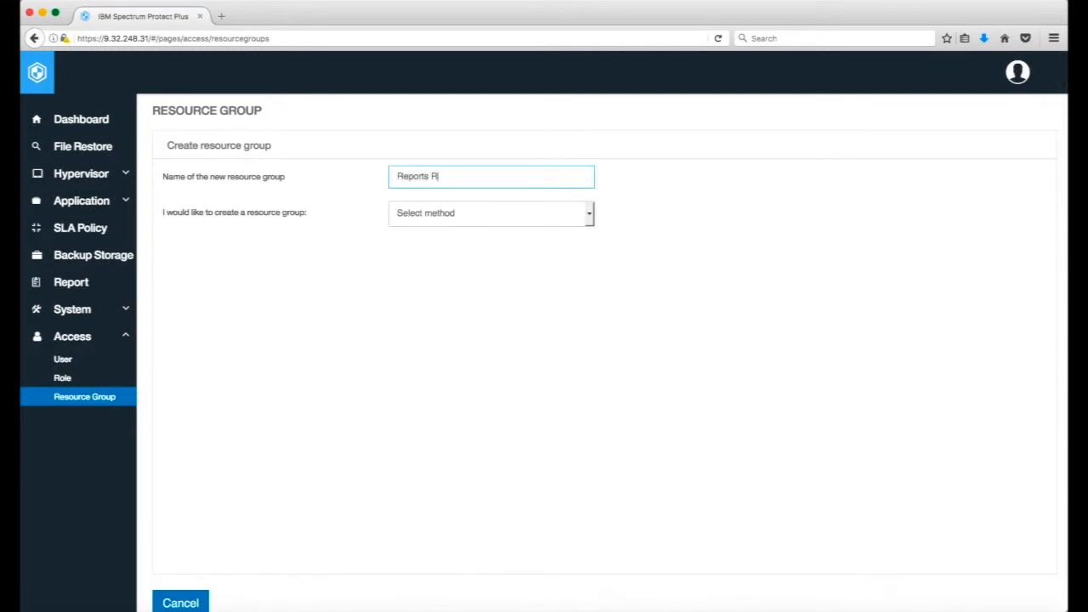
{"action": "type", "text": "esource"}
Try basing the resource group on the Hypervisor All Resource Group template.
{"action": "left_click", "coordinate": [586, 218]}
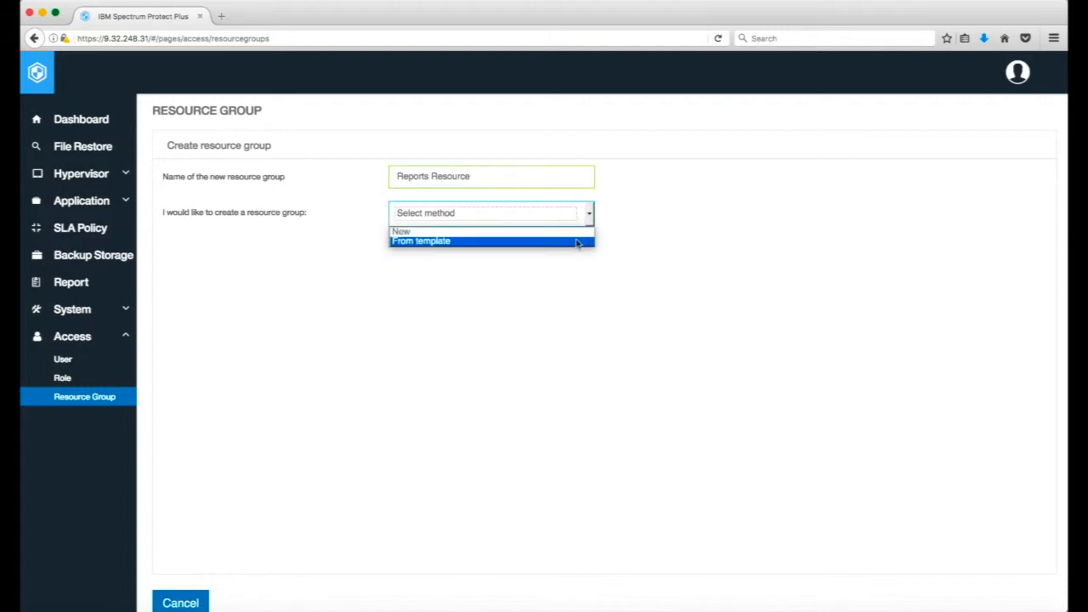
{"action": "left_click", "coordinate": [577, 242]}
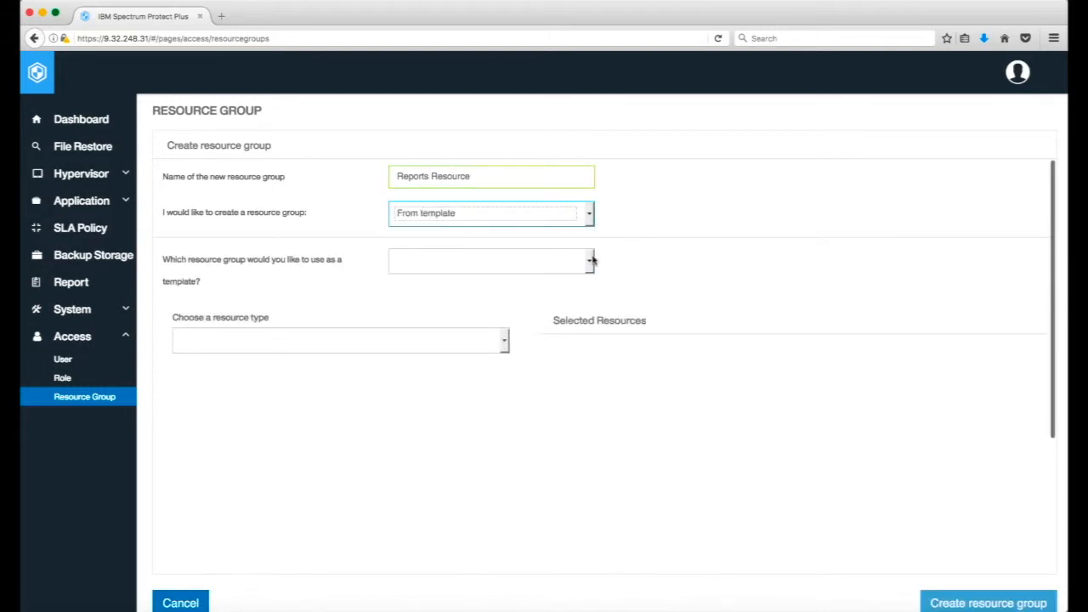
{"action": "left_click", "coordinate": [593, 261]}
{"action": "left_click", "coordinate": [546, 288]}
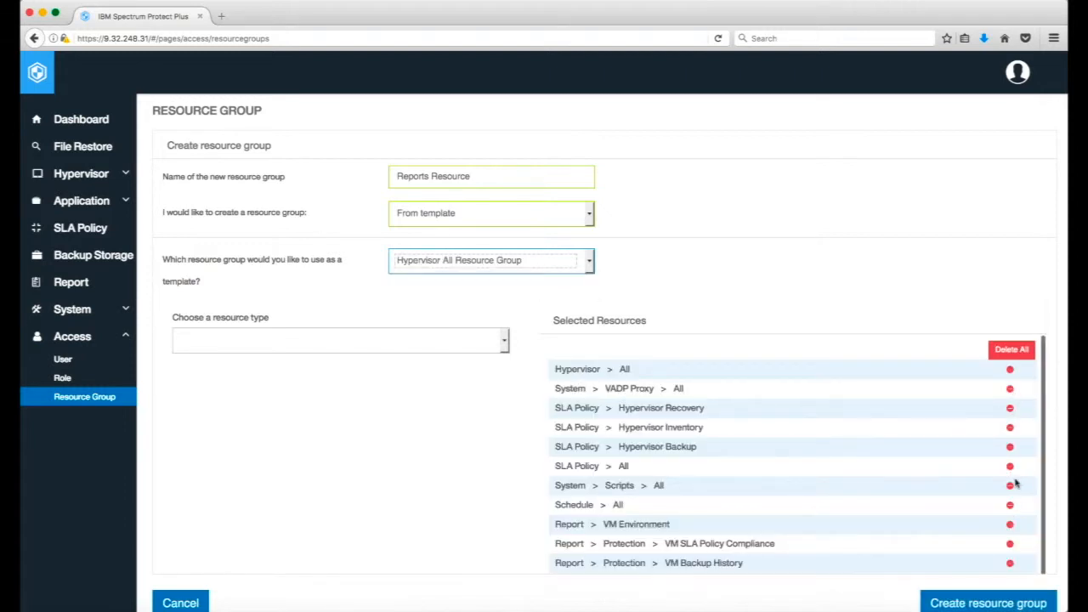
Set the resource group's creation method to New and add the Report resource of type Screen.
{"action": "left_click", "coordinate": [580, 219]}
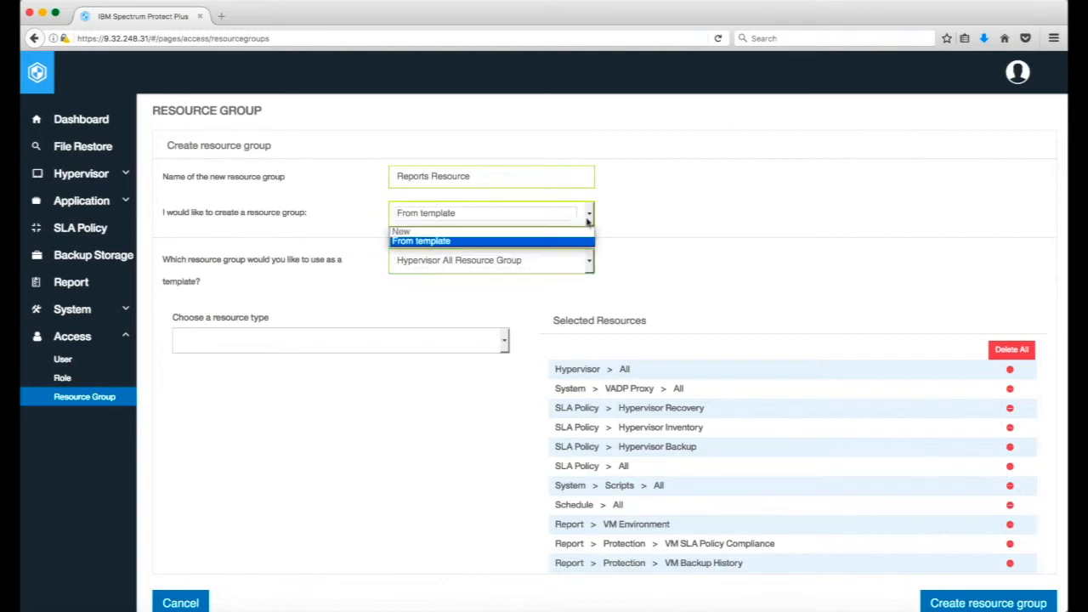
{"action": "left_click", "coordinate": [571, 228]}
{"action": "left_click", "coordinate": [505, 273]}
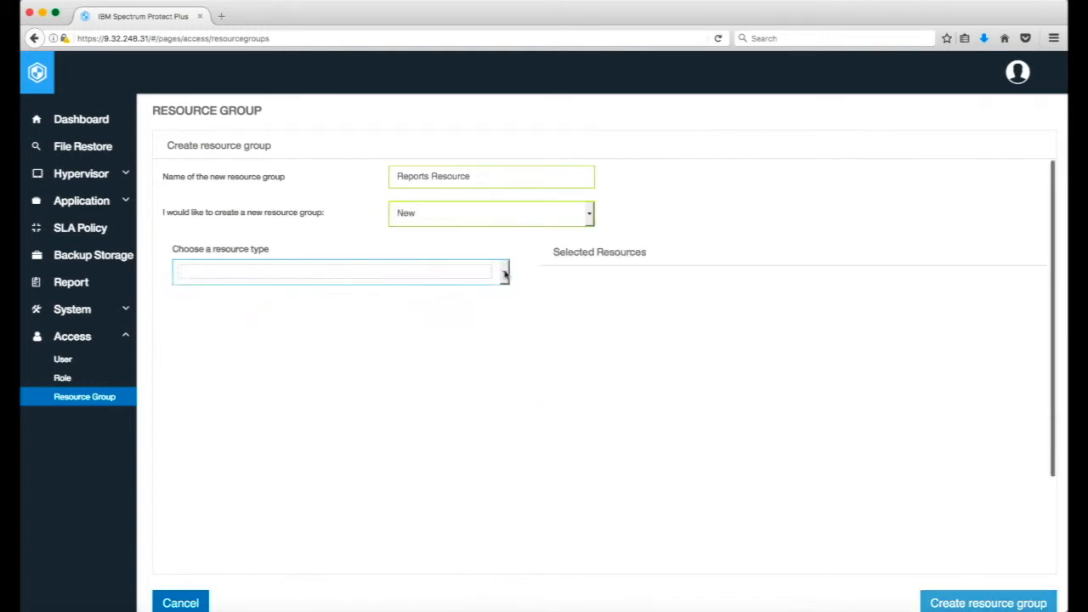
{"action": "left_click", "coordinate": [391, 355]}
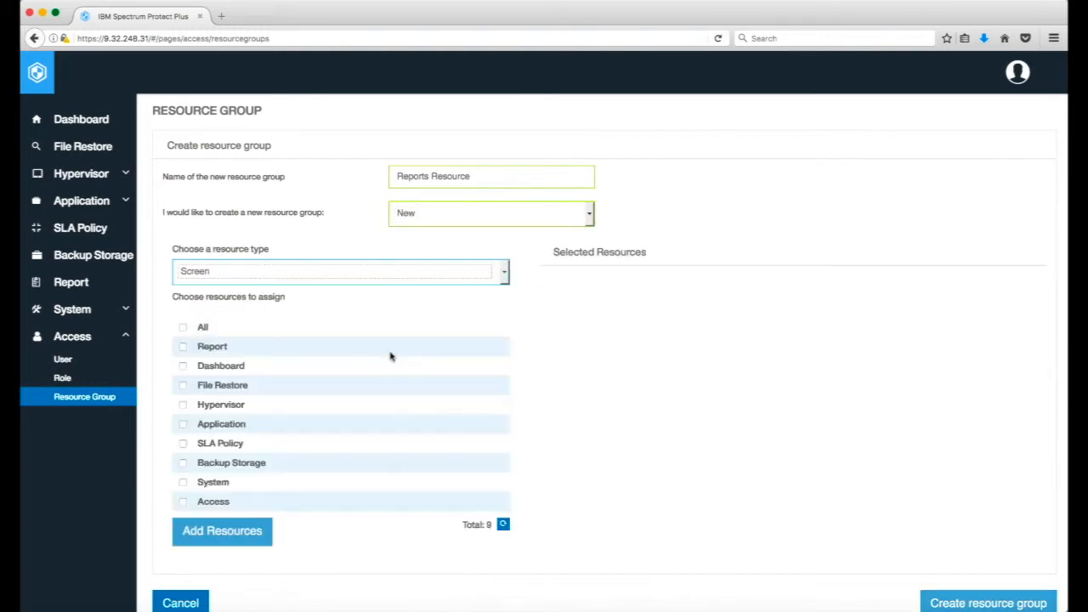
{"action": "left_click", "coordinate": [183, 348]}
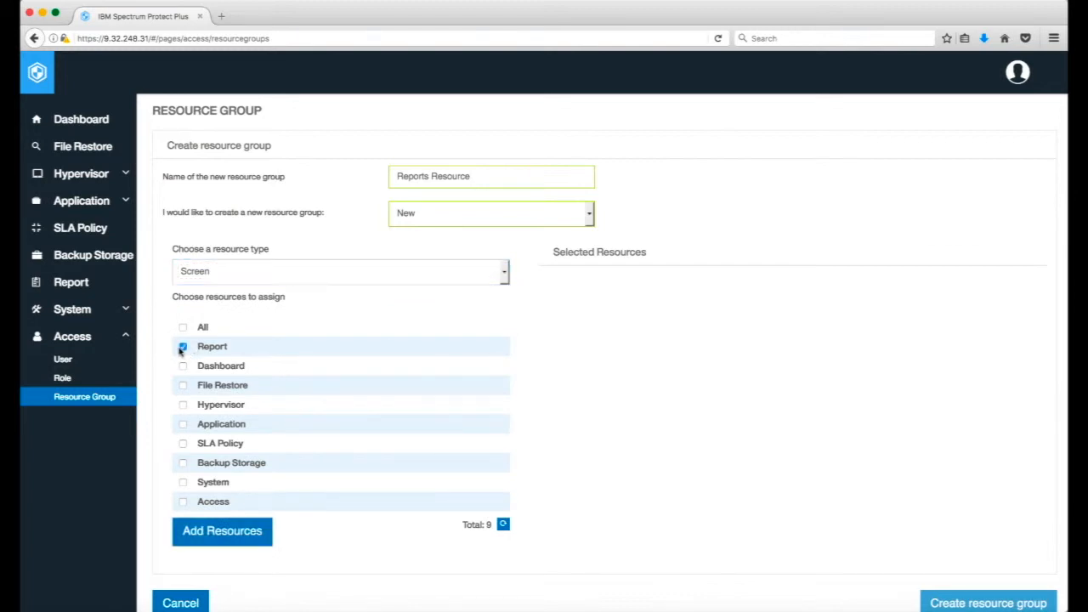
{"action": "left_click", "coordinate": [197, 536]}
Add all resources of the Protection report type to the selected resources and create the resource group.
{"action": "left_click", "coordinate": [504, 272]}
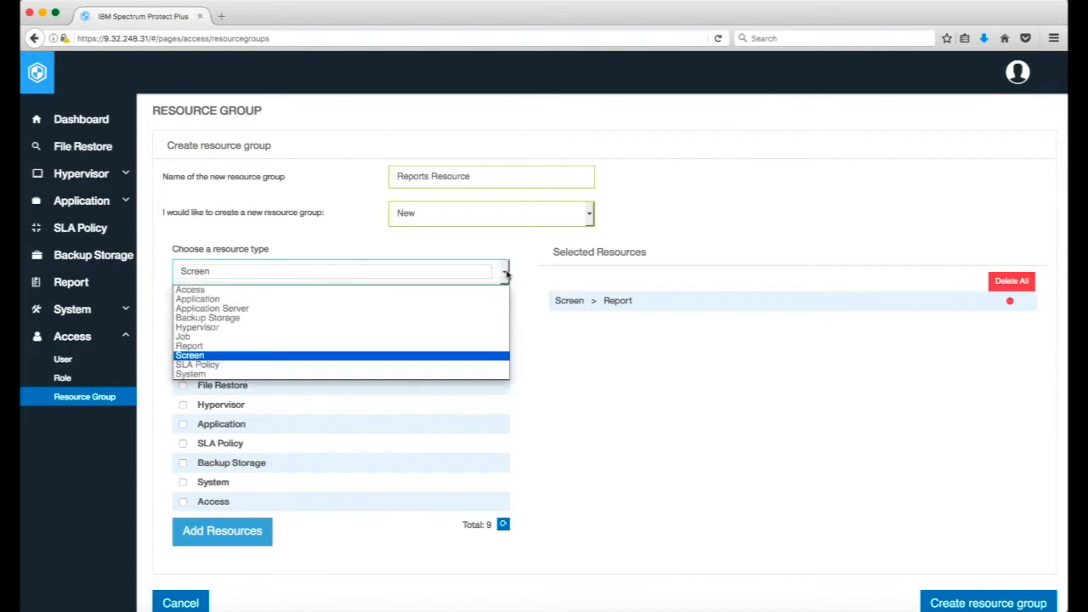
{"action": "left_click", "coordinate": [374, 346]}
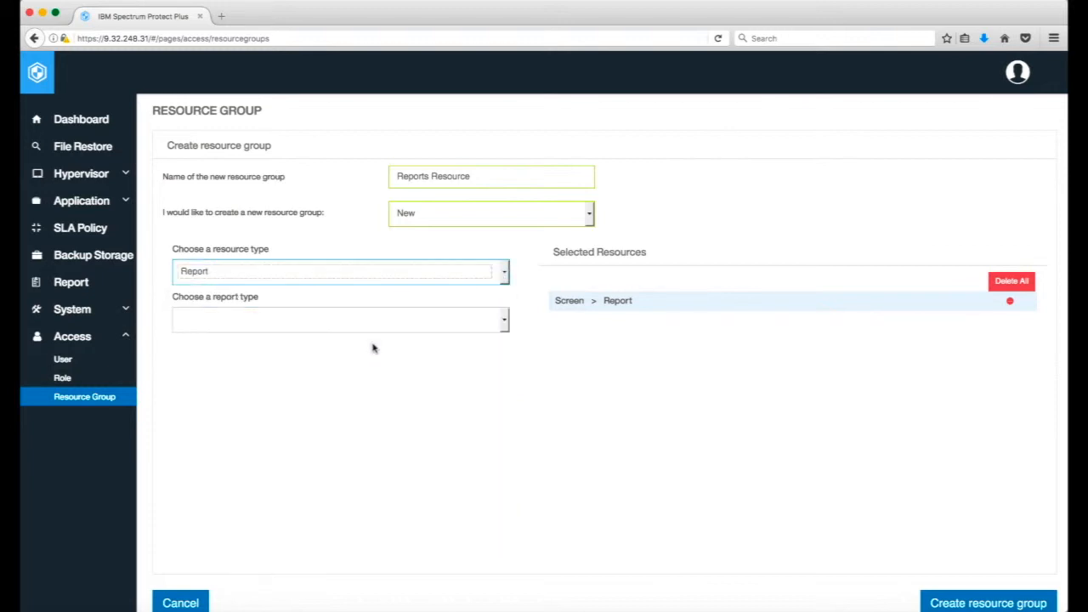
{"action": "left_click", "coordinate": [505, 320]}
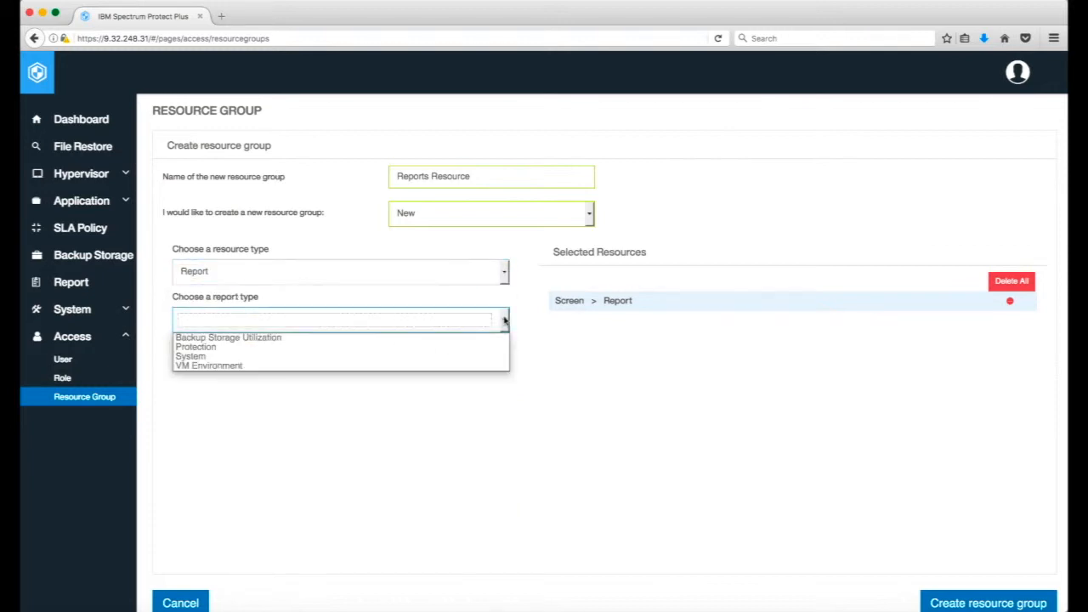
{"action": "left_click", "coordinate": [412, 349]}
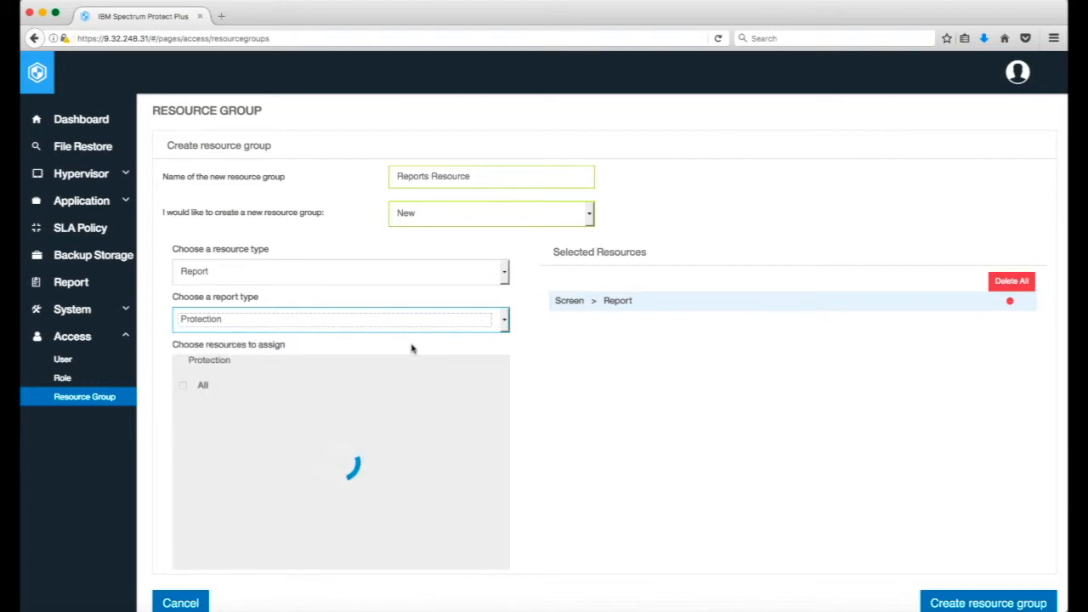
{"action": "left_click", "coordinate": [183, 386]}
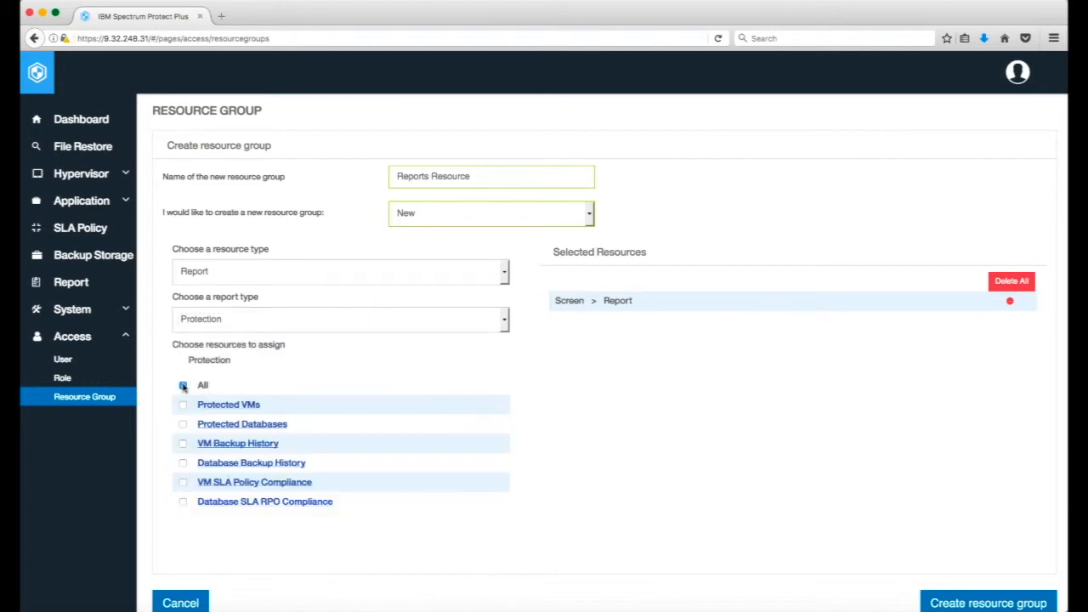
{"action": "scroll", "coordinate": [223, 461], "scroll_direction": "down", "scroll_amount": 3}
{"action": "left_click", "coordinate": [222, 474]}
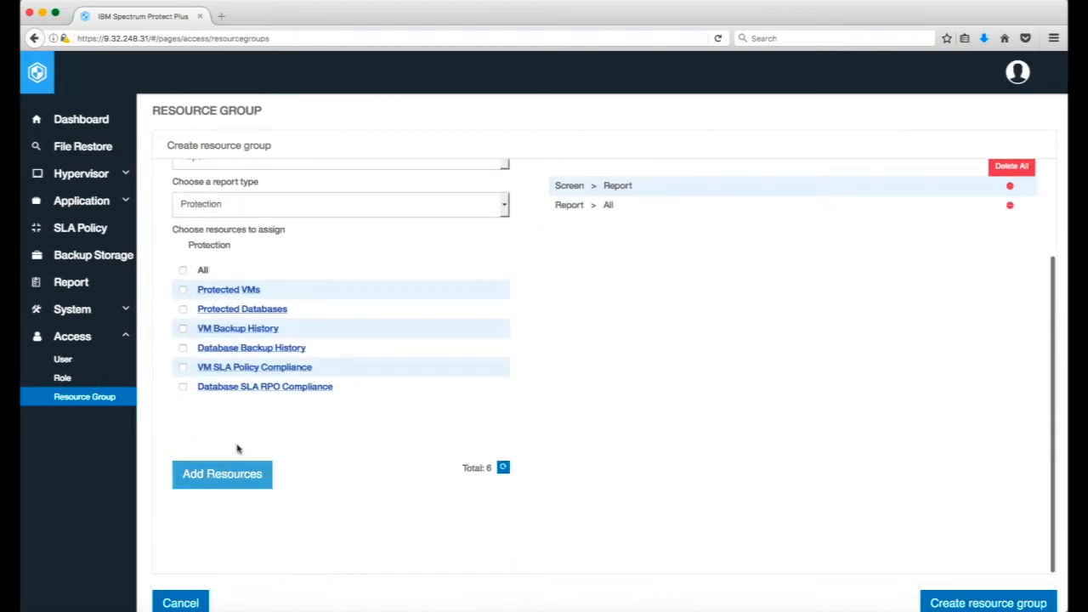
{"action": "left_click", "coordinate": [948, 604]}
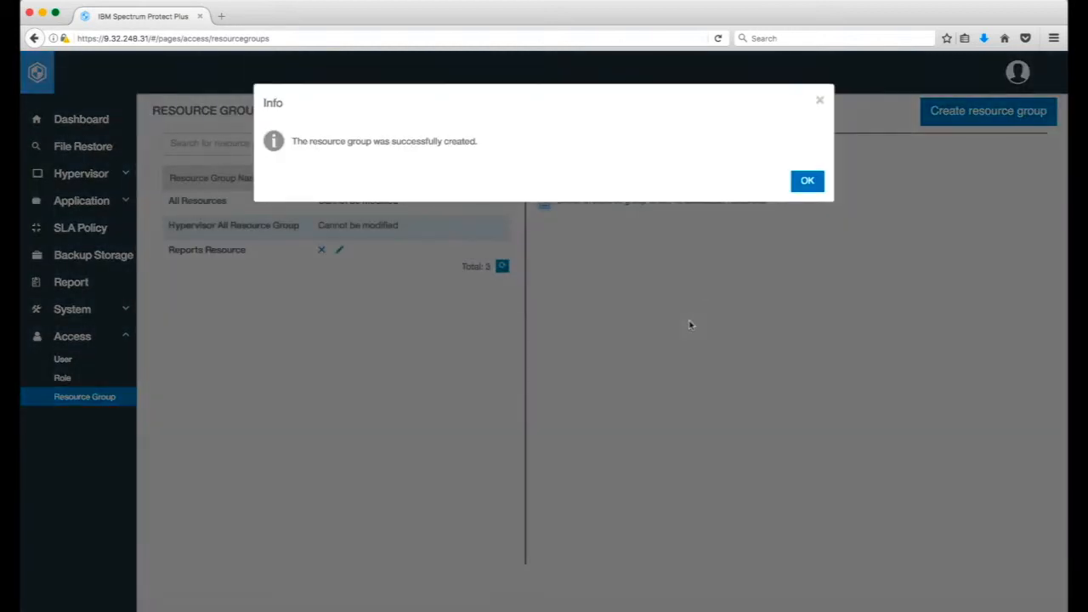
{"action": "left_click", "coordinate": [813, 183]}
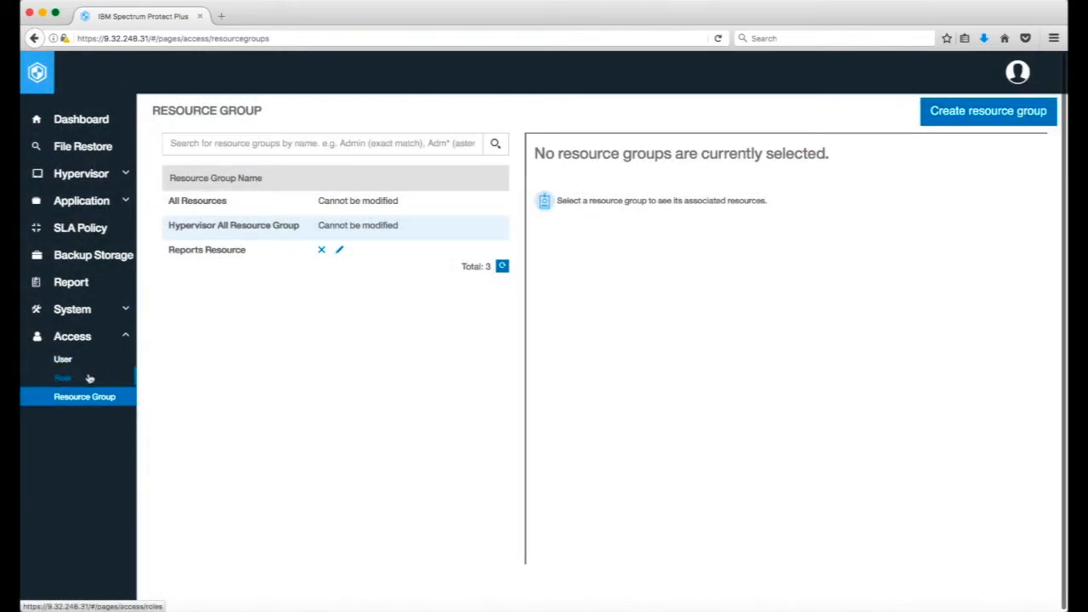
Start creating a role with the New method and name it Reports Role.
{"action": "left_click", "coordinate": [90, 378]}
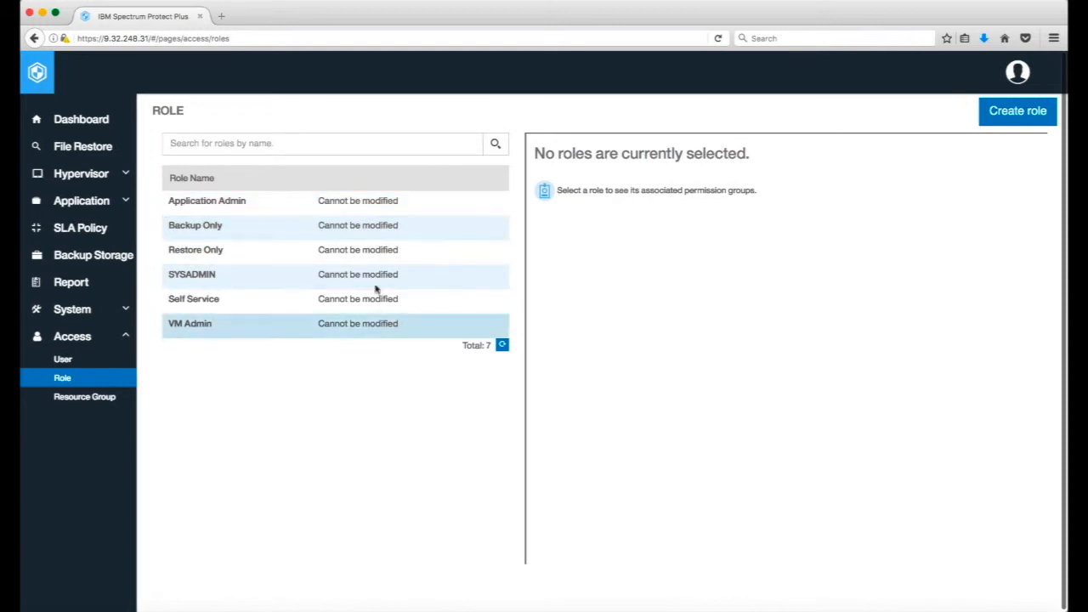
{"action": "left_click", "coordinate": [994, 113]}
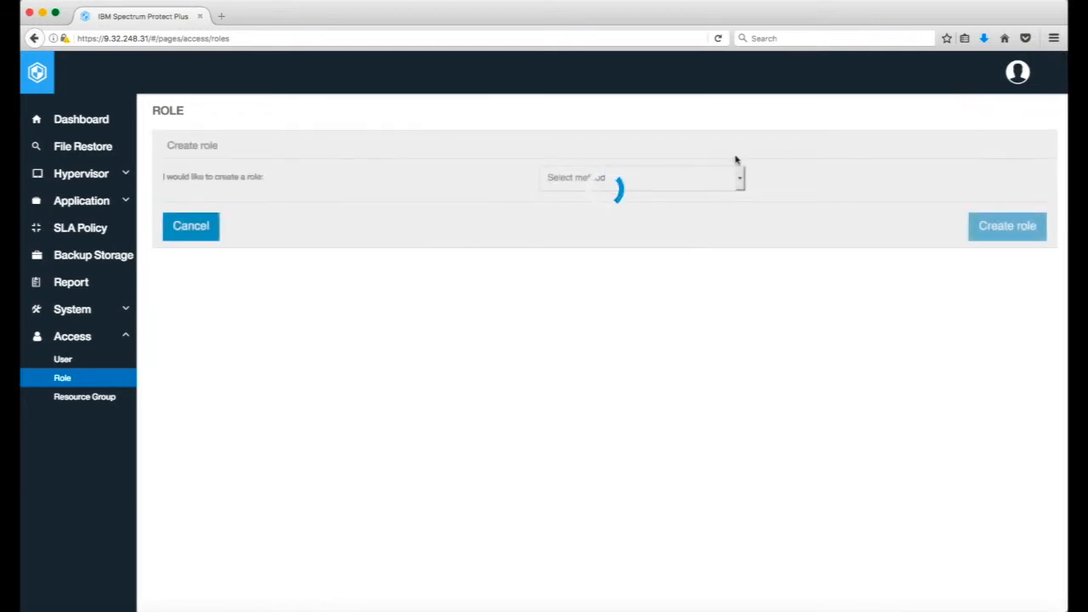
{"action": "left_click", "coordinate": [739, 179]}
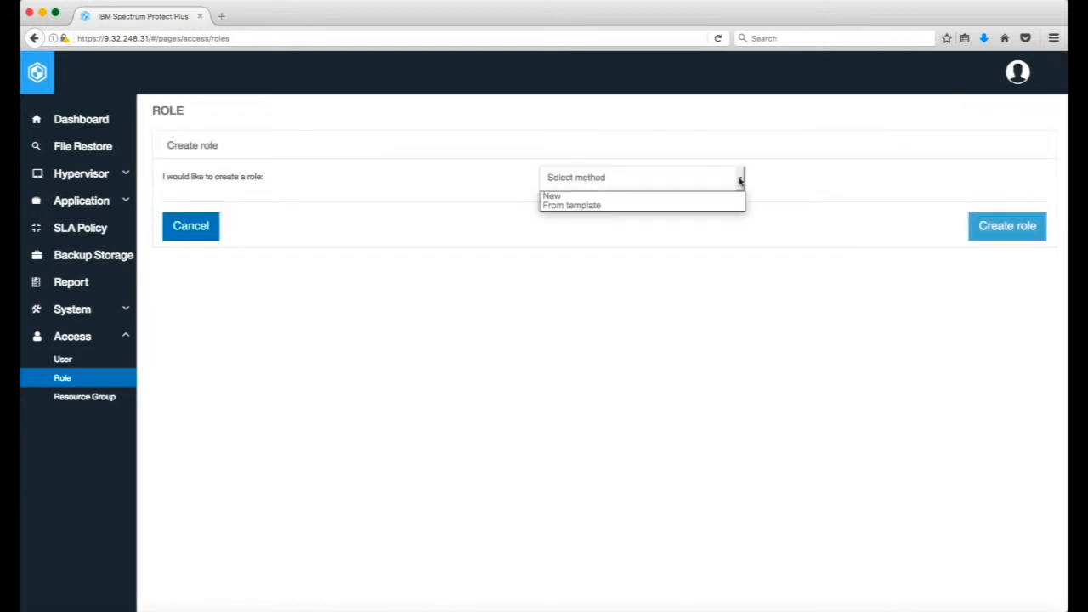
{"action": "left_click", "coordinate": [689, 201]}
{"action": "left_click", "coordinate": [620, 221]}
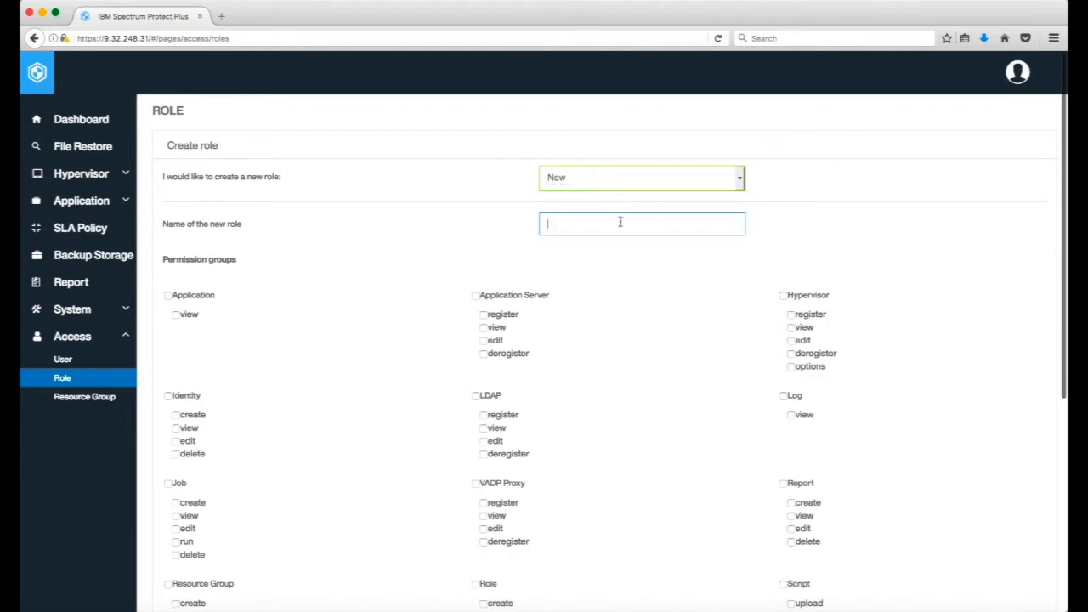
{"action": "type", "text": "Reports Role"}
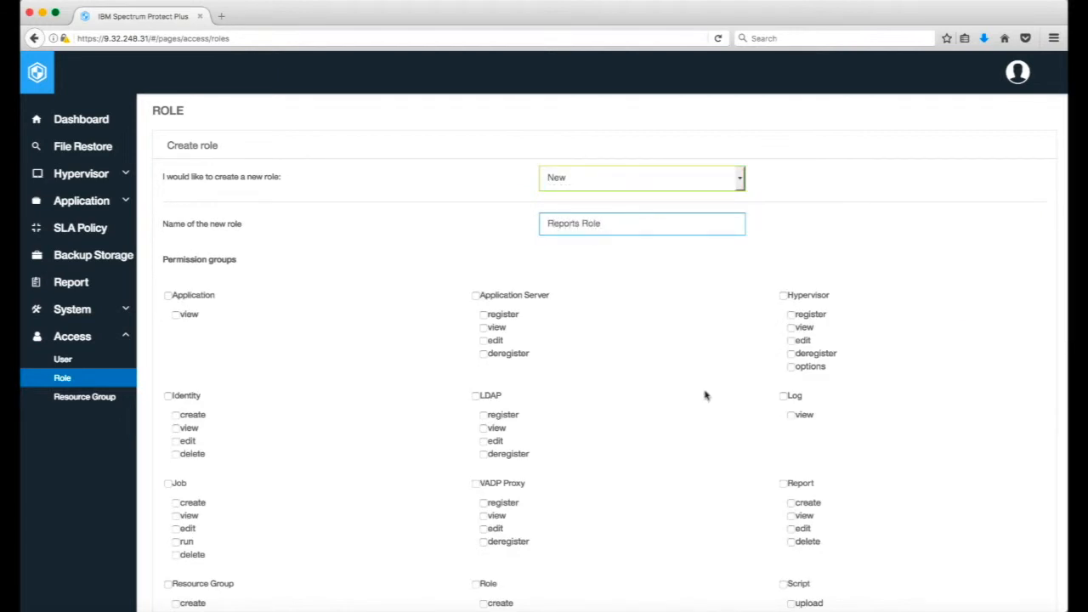
Grant the role all Report permissions (create, view, edit and delete) and create it.
{"action": "scroll", "coordinate": [705, 393], "scroll_direction": "down", "scroll_amount": 4}
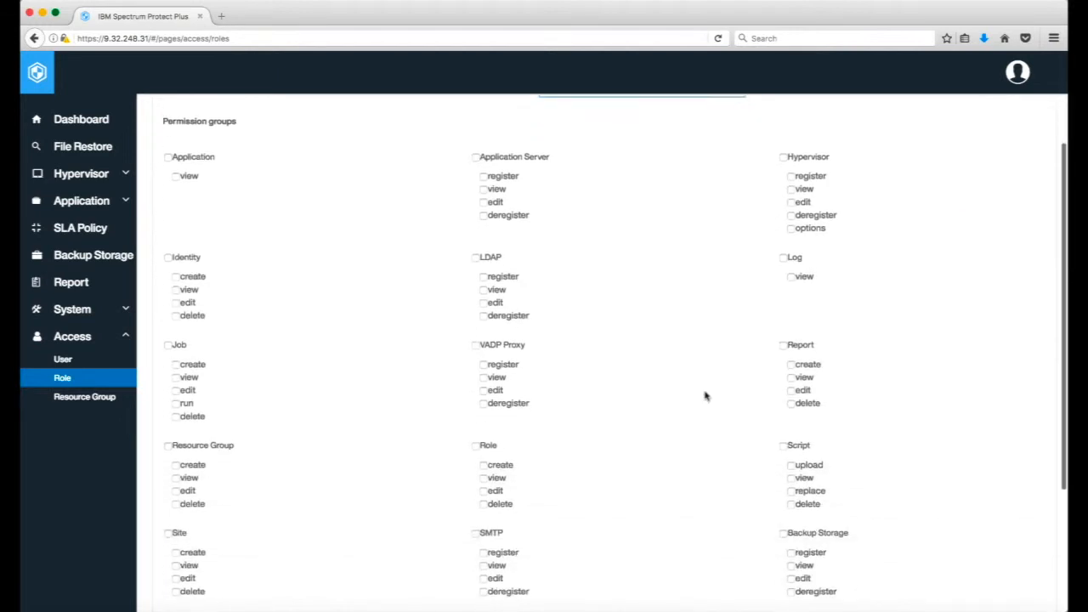
{"action": "left_click", "coordinate": [783, 328]}
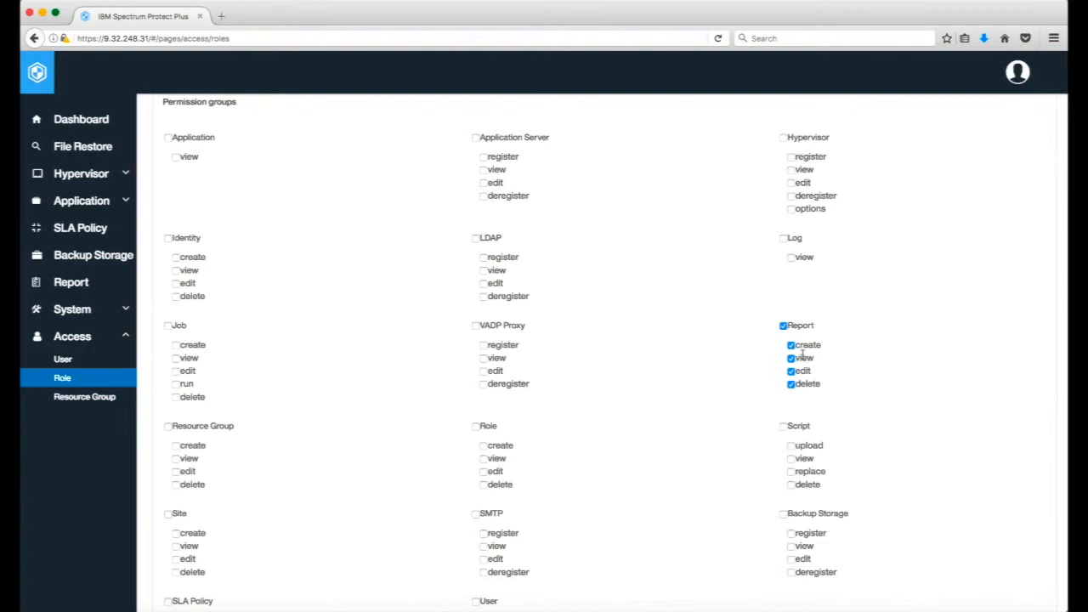
{"action": "scroll", "coordinate": [750, 351], "scroll_direction": "up", "scroll_amount": 3}
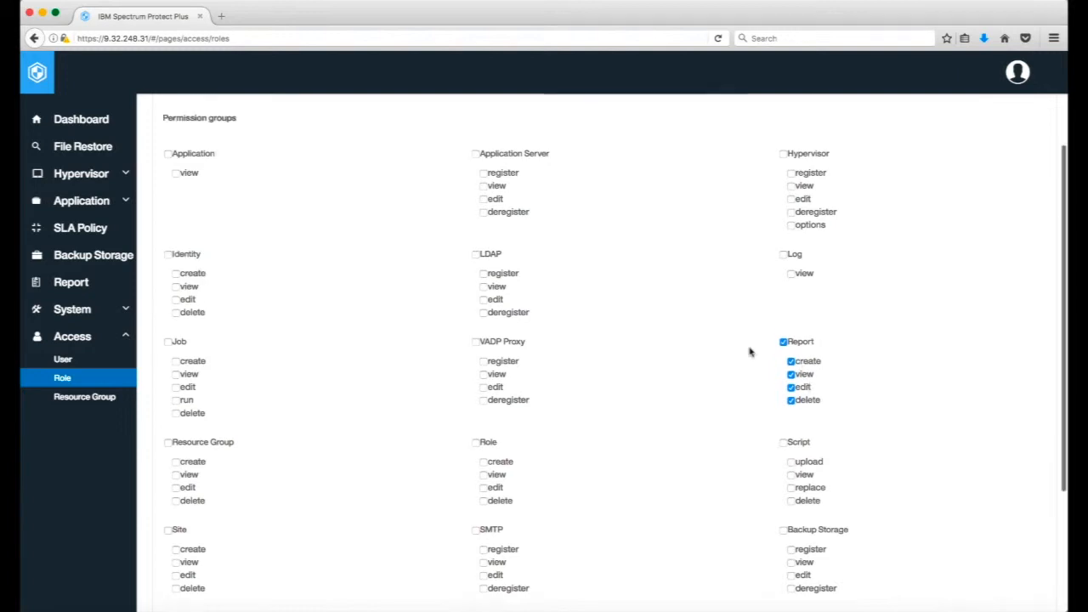
{"action": "scroll", "coordinate": [748, 352], "scroll_direction": "down", "scroll_amount": 5}
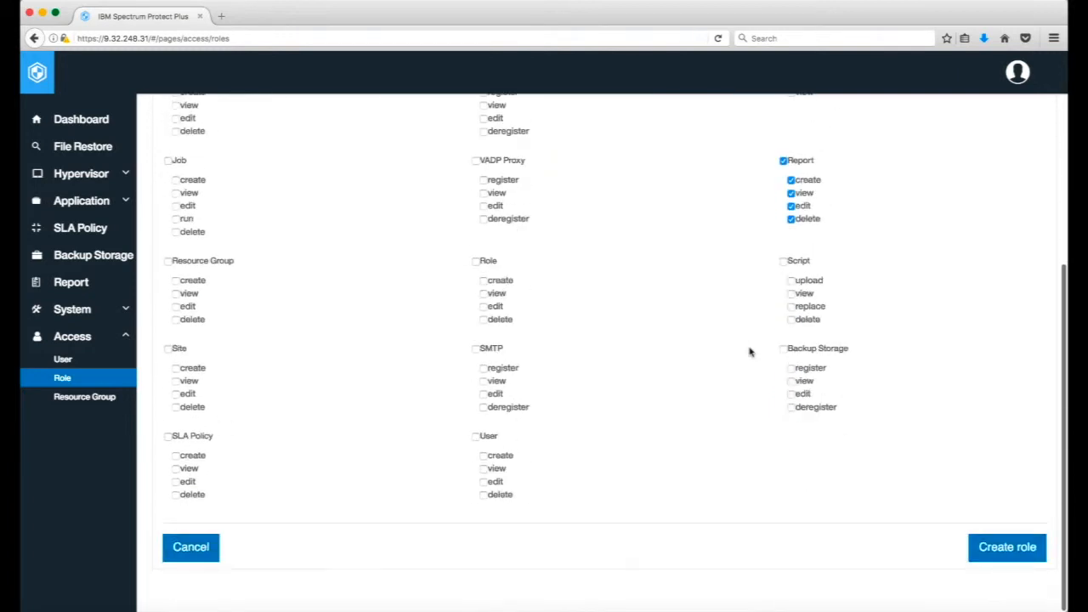
{"action": "left_click", "coordinate": [972, 552]}
{"action": "left_click", "coordinate": [803, 185]}
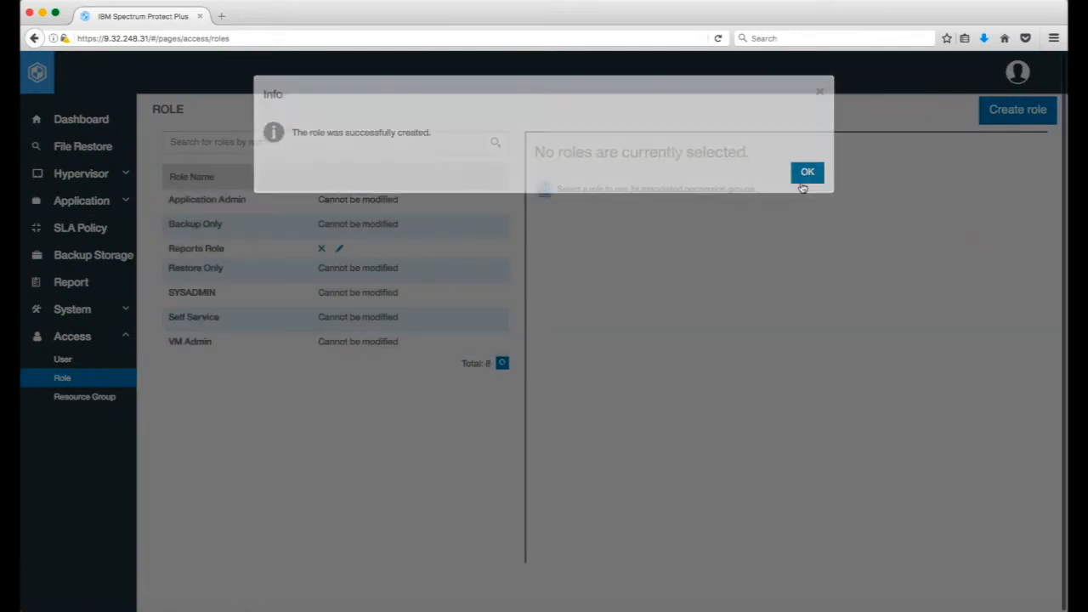
Start adding an individual new user and enter the user name and account password.
{"action": "left_click", "coordinate": [68, 359]}
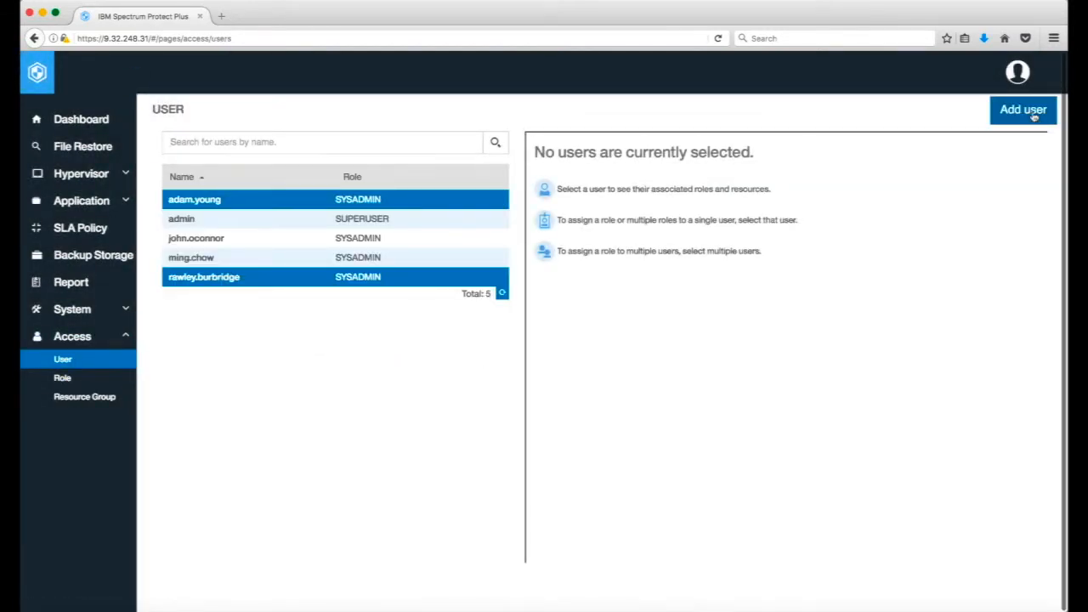
{"action": "left_click", "coordinate": [1035, 117]}
{"action": "left_click", "coordinate": [522, 192]}
{"action": "left_click", "coordinate": [499, 204]}
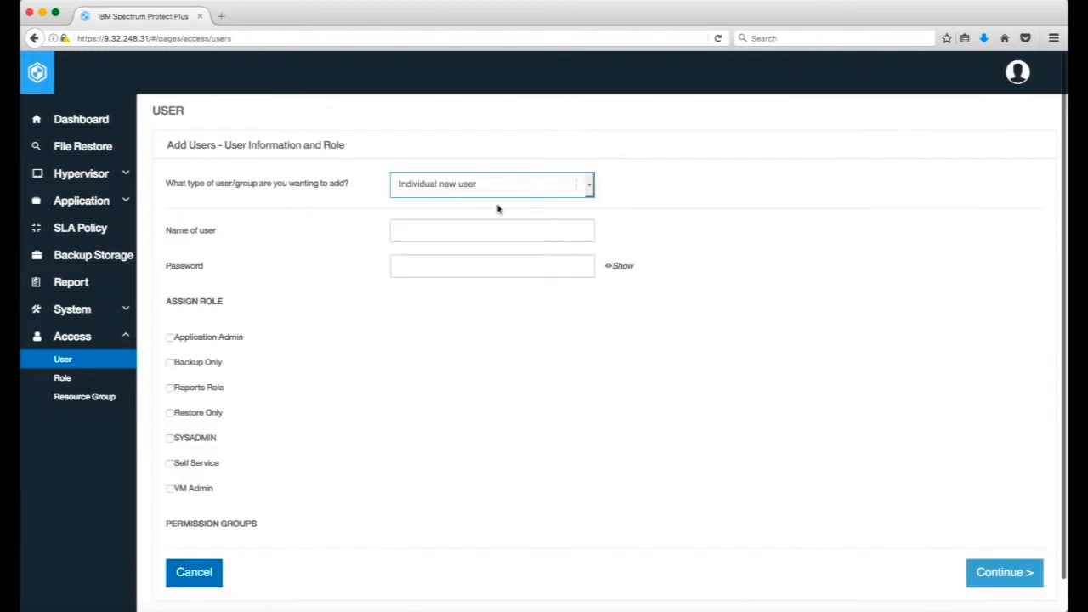
{"action": "left_click", "coordinate": [516, 237]}
{"action": "type", "text": "joe"}
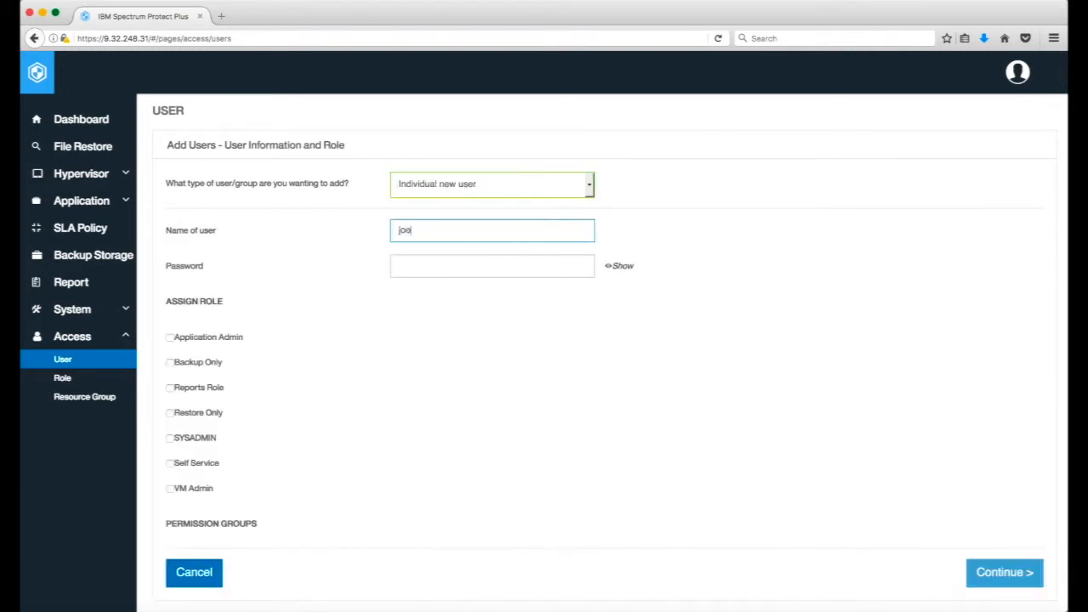
{"action": "type", "text": ".report"}
{"action": "left_click", "coordinate": [515, 263]}
{"action": "type", "text": "•••"}
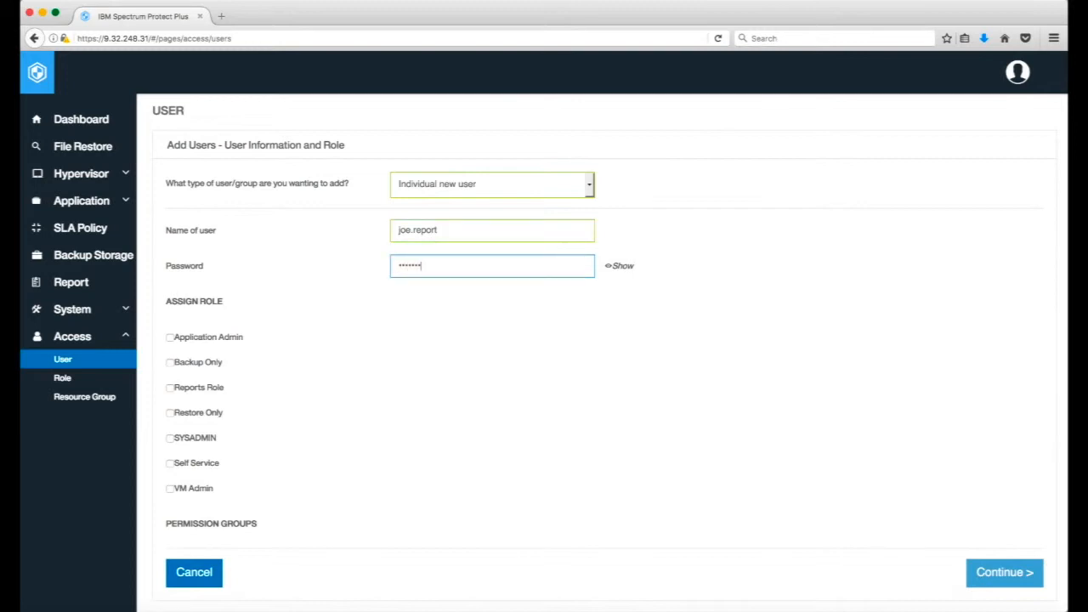
Assign the Reports Role and the Reports Resource group to the new user.
{"action": "left_click", "coordinate": [169, 387]}
{"action": "scroll", "coordinate": [429, 478], "scroll_direction": "down", "scroll_amount": 3}
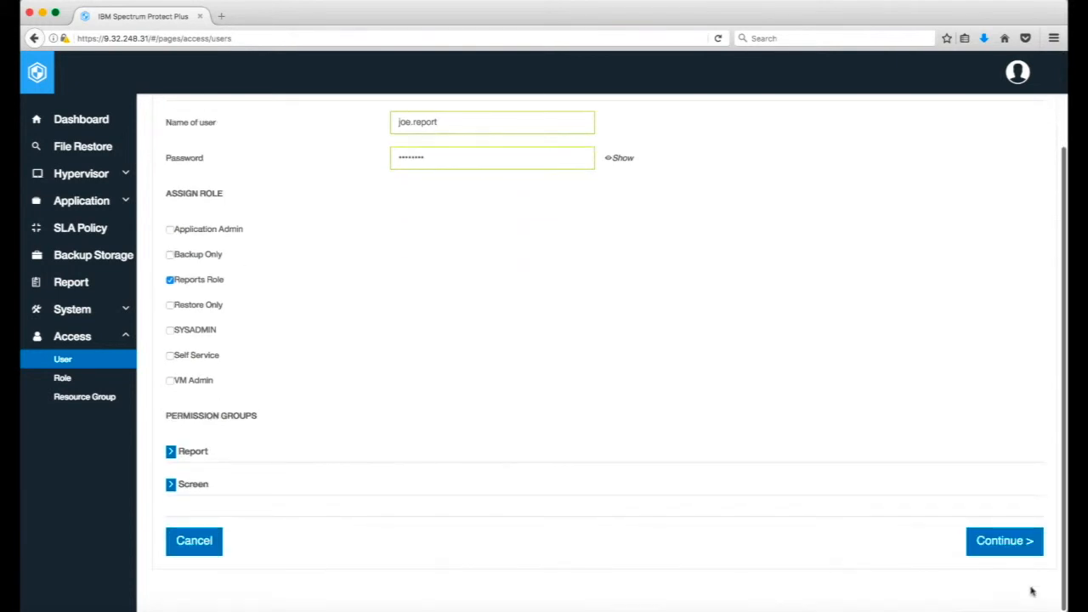
{"action": "left_click", "coordinate": [1007, 554]}
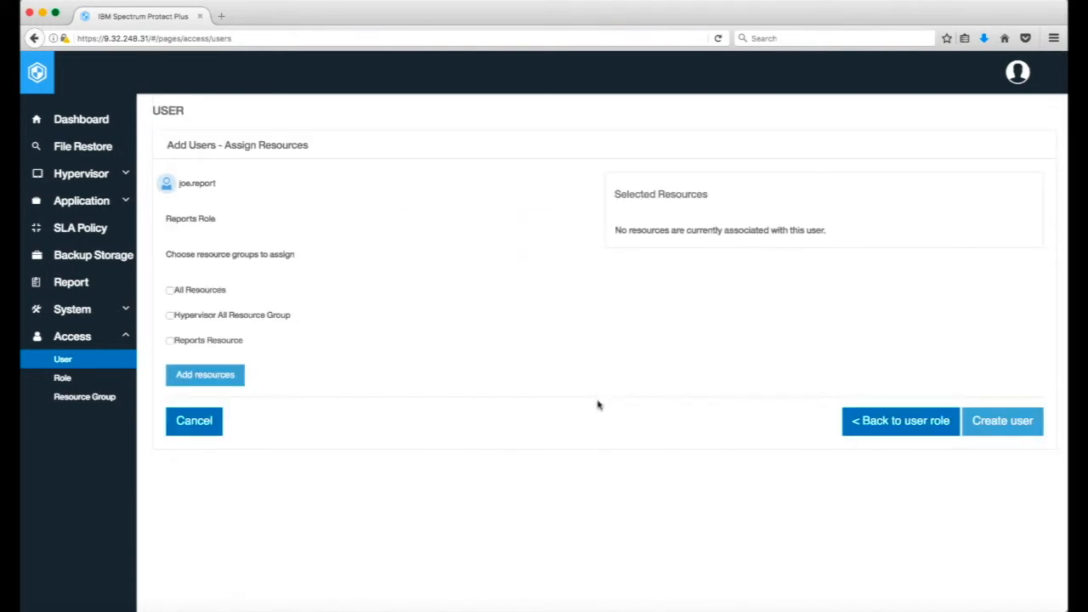
{"action": "left_click", "coordinate": [171, 341]}
{"action": "left_click", "coordinate": [193, 372]}
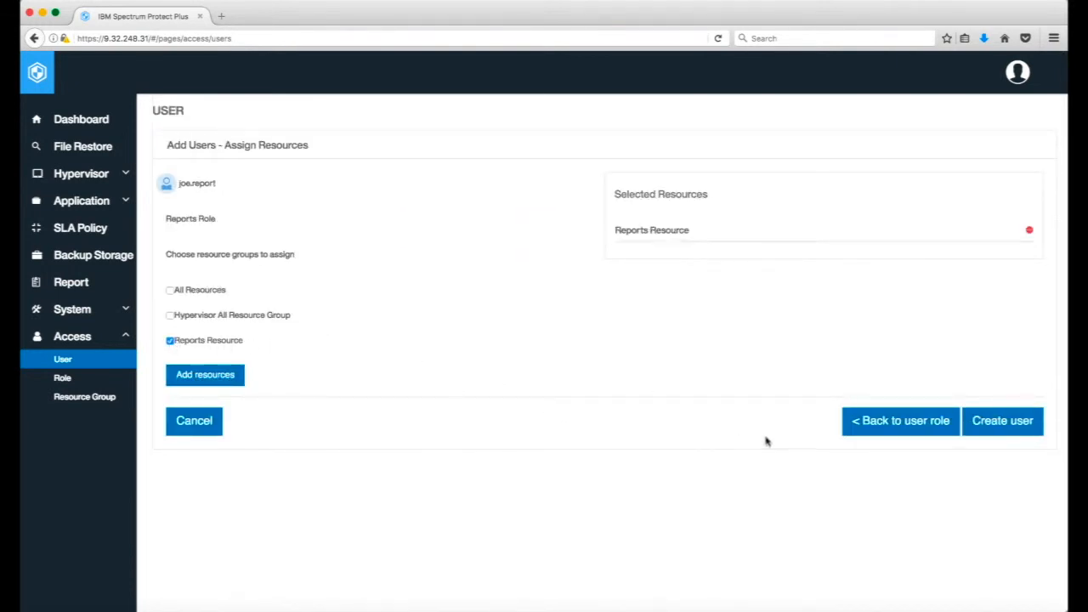
Finish creating the new user with the assigned role and resource group, and sign out of the current session.
{"action": "left_click", "coordinate": [1020, 419]}
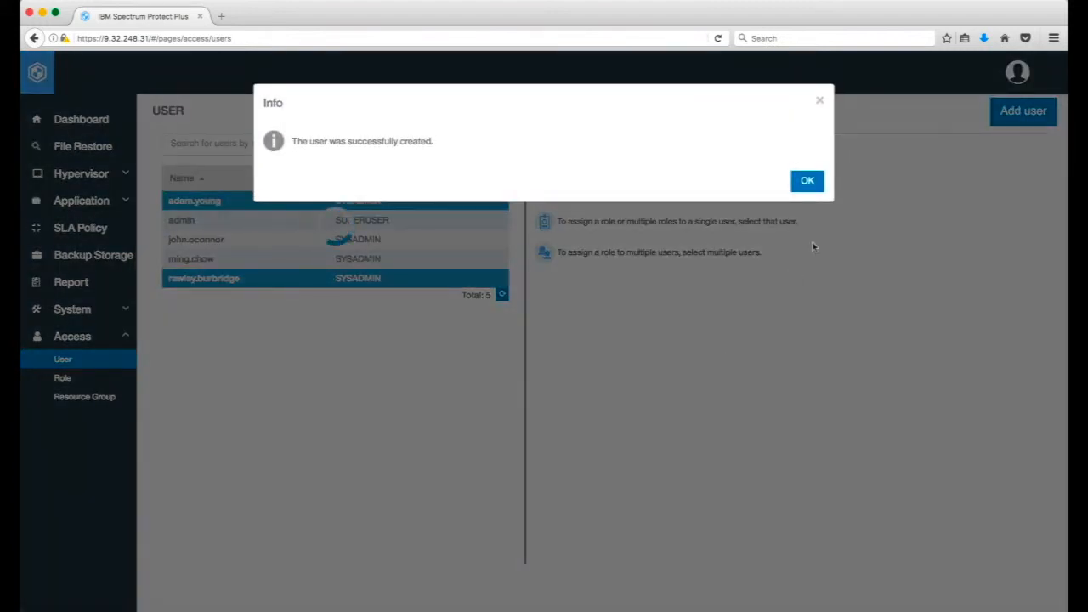
{"action": "left_click", "coordinate": [807, 181]}
{"action": "left_click", "coordinate": [1022, 75]}
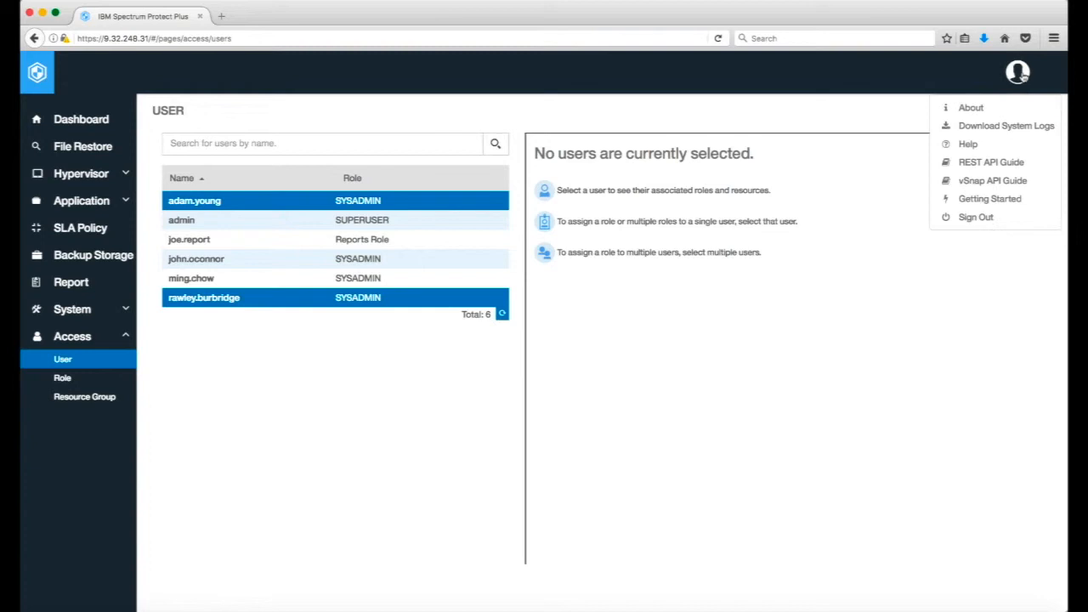
{"action": "left_click", "coordinate": [974, 218]}
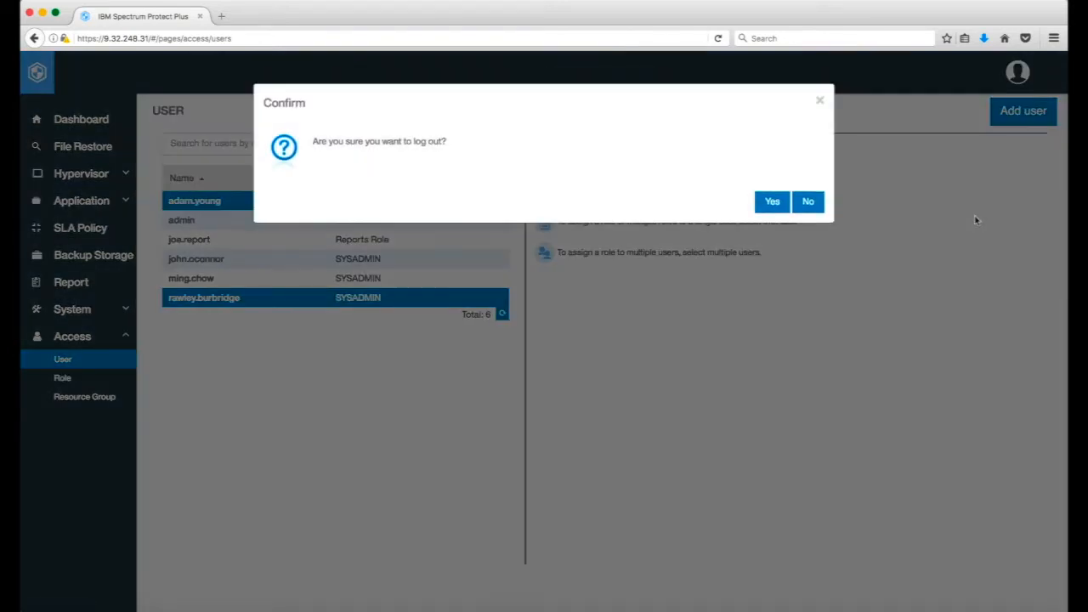
{"action": "left_click", "coordinate": [772, 209]}
Sign in with the new reports user's user name and account password, and dismiss the getting-started guide.
{"action": "left_click", "coordinate": [558, 334]}
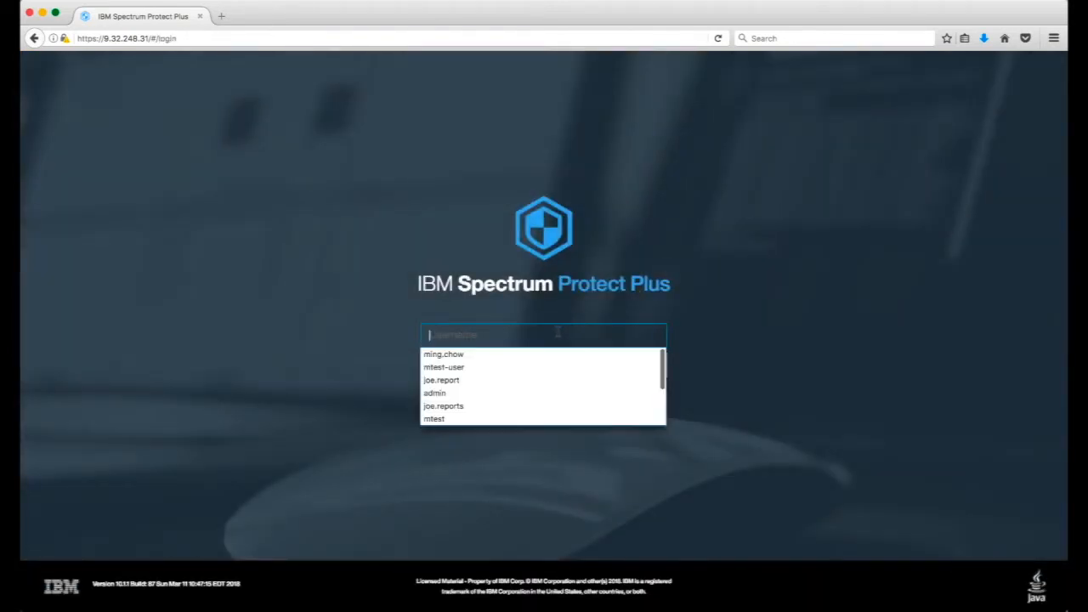
{"action": "type", "text": "joe.report"}
{"action": "key", "text": "Tab"}
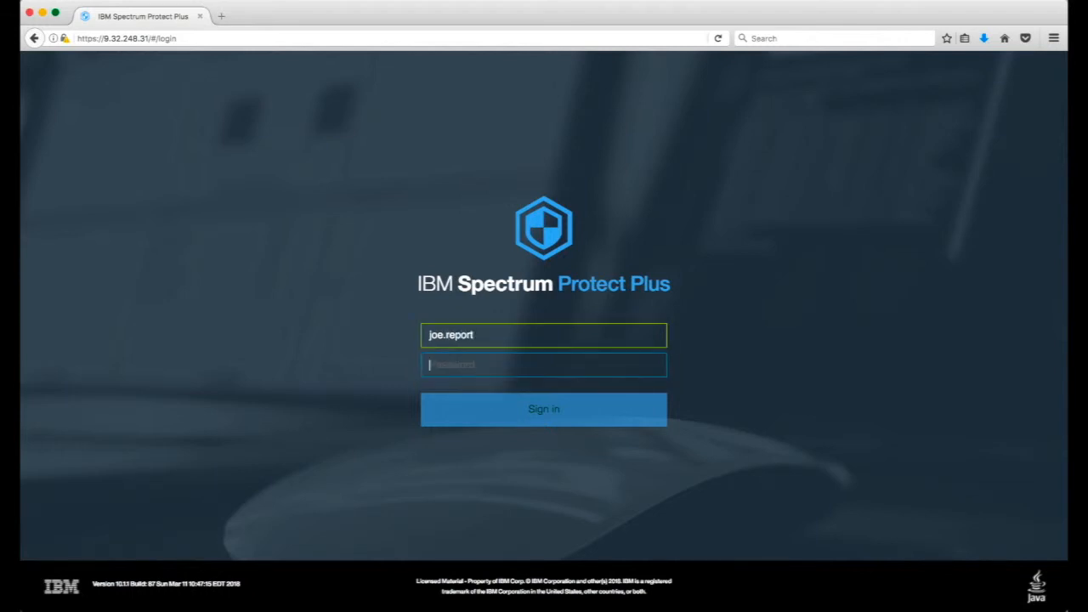
{"action": "type", "text": "••"}
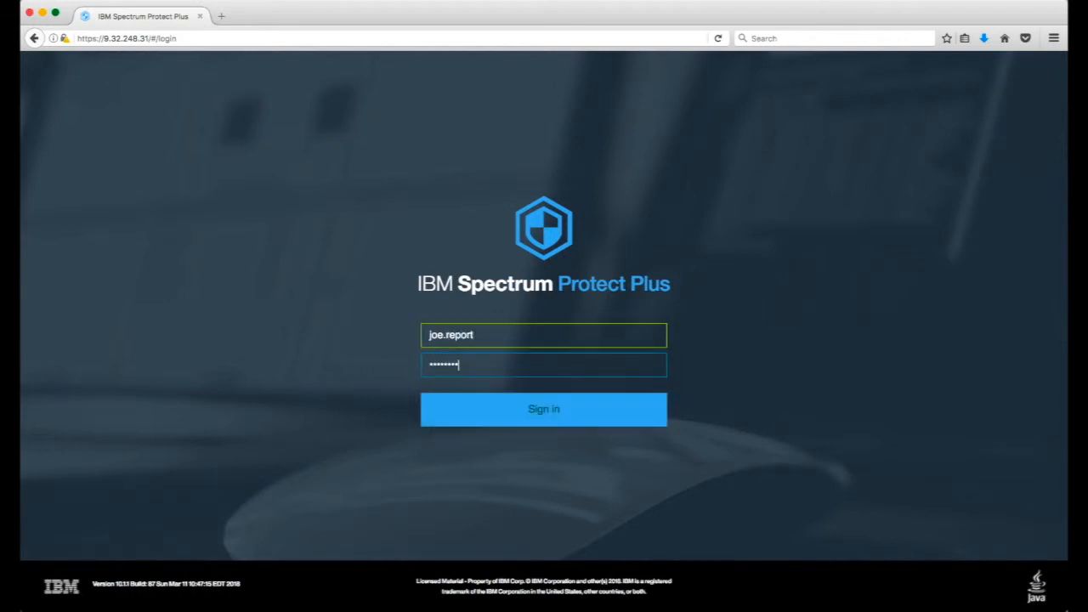
{"action": "left_click", "coordinate": [561, 410]}
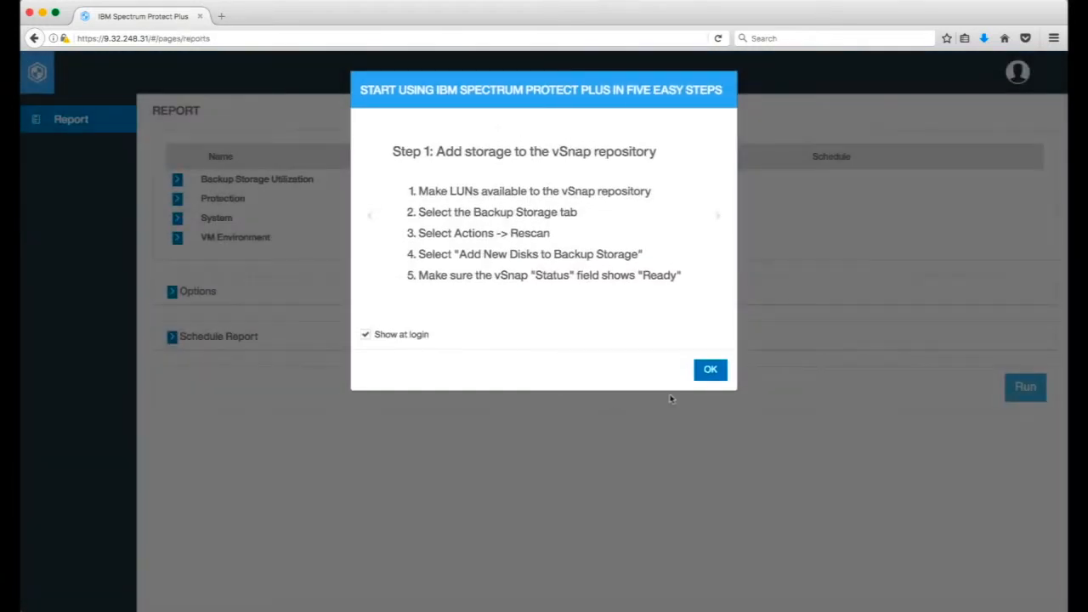
{"action": "left_click", "coordinate": [710, 370]}
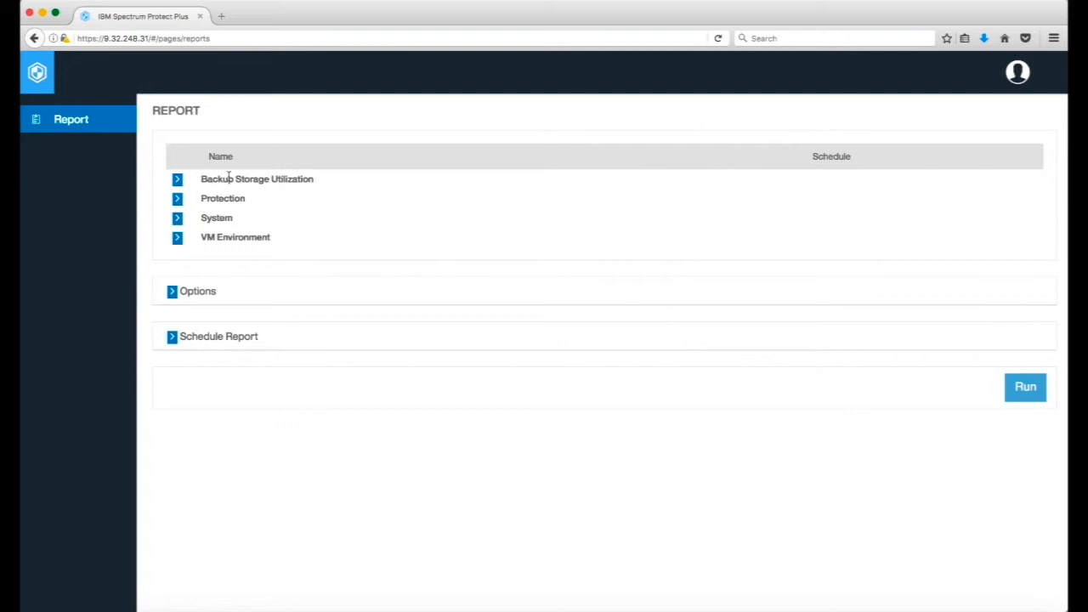
Expand the Backup Storage Utilization and Protection report categories, and sign out of the reports user's session.
{"action": "left_click", "coordinate": [178, 180]}
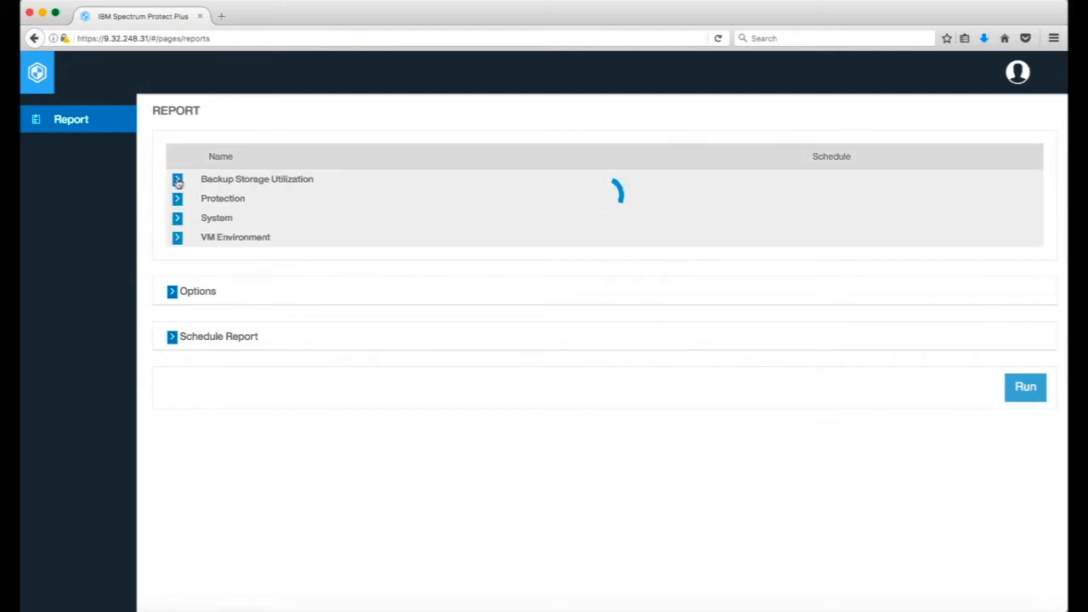
{"action": "left_click", "coordinate": [177, 221]}
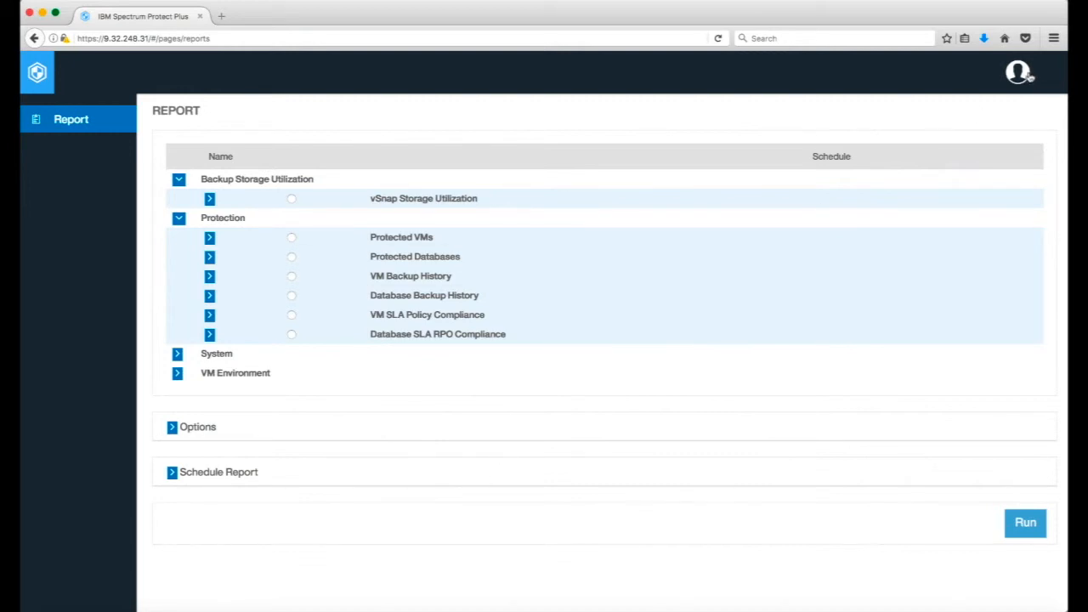
{"action": "left_click", "coordinate": [1018, 73]}
{"action": "left_click", "coordinate": [978, 219]}
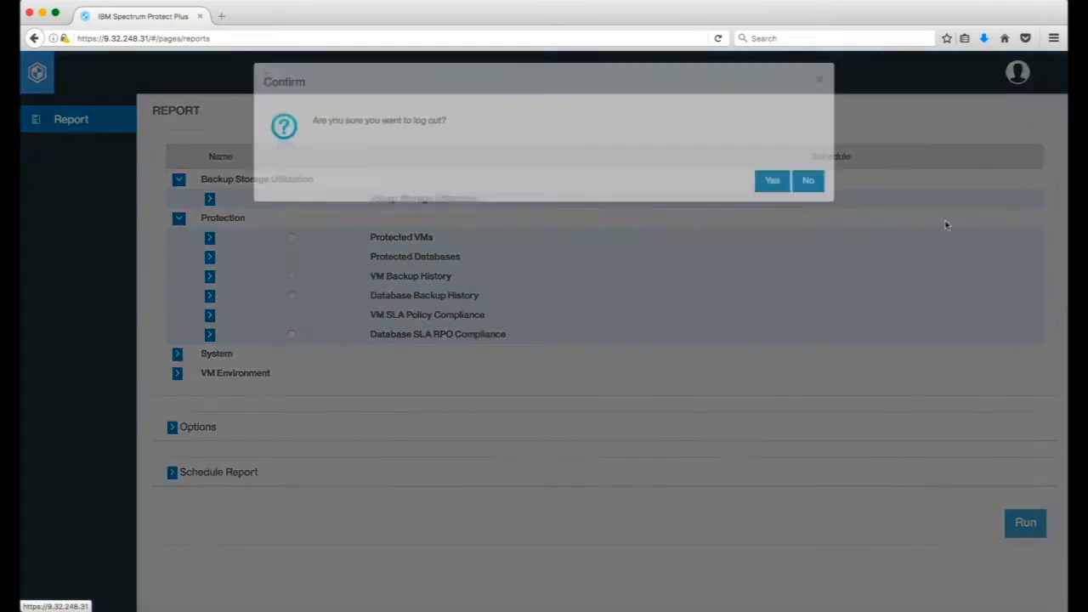
{"action": "left_click", "coordinate": [771, 204]}
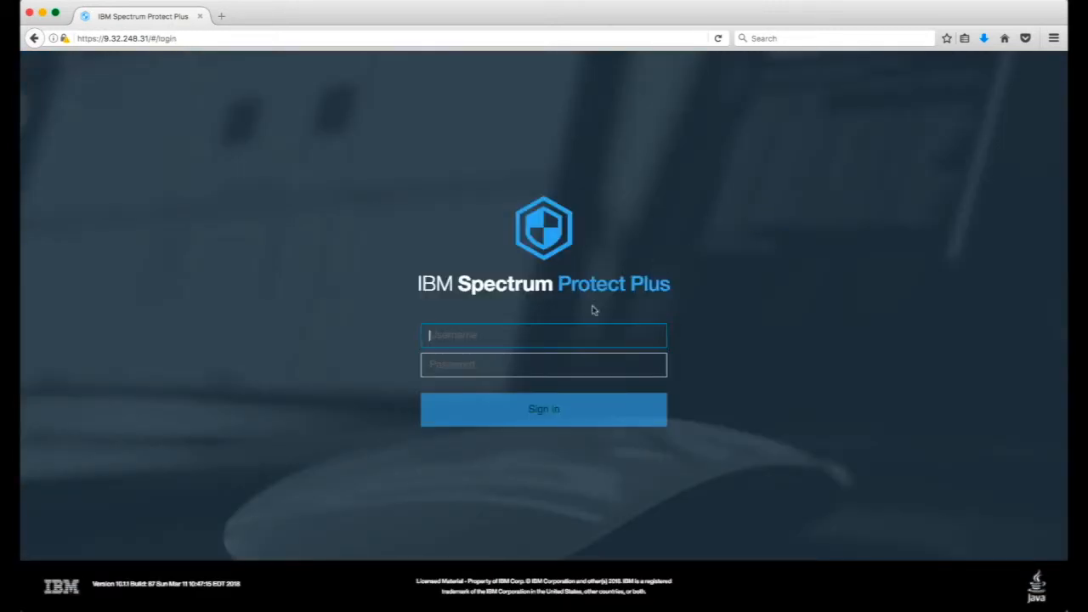
Sign in as admin with the account password and dismiss the getting-started guide.
{"action": "type", "text": "admins"}
{"action": "key", "text": "Tab"}
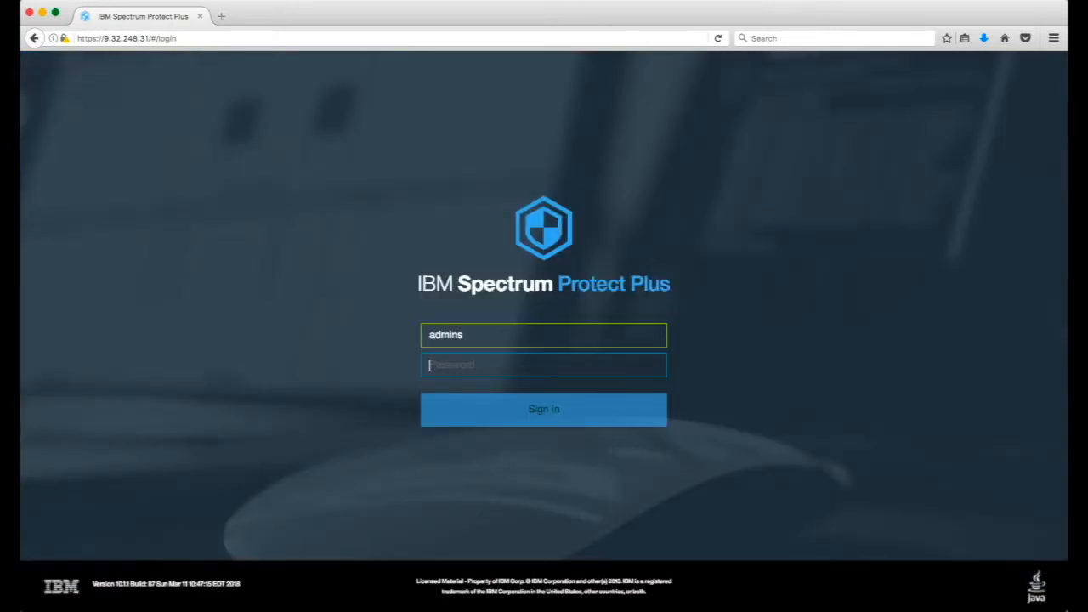
{"action": "type", "text": "p"}
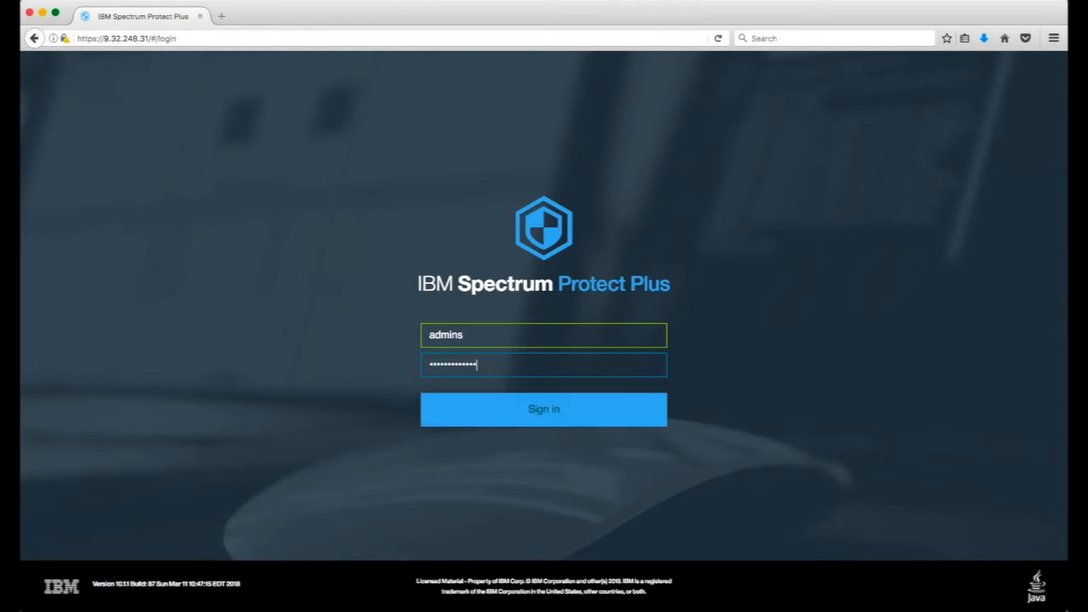
{"action": "left_click", "coordinate": [527, 334]}
{"action": "key", "text": "BackSpace"}
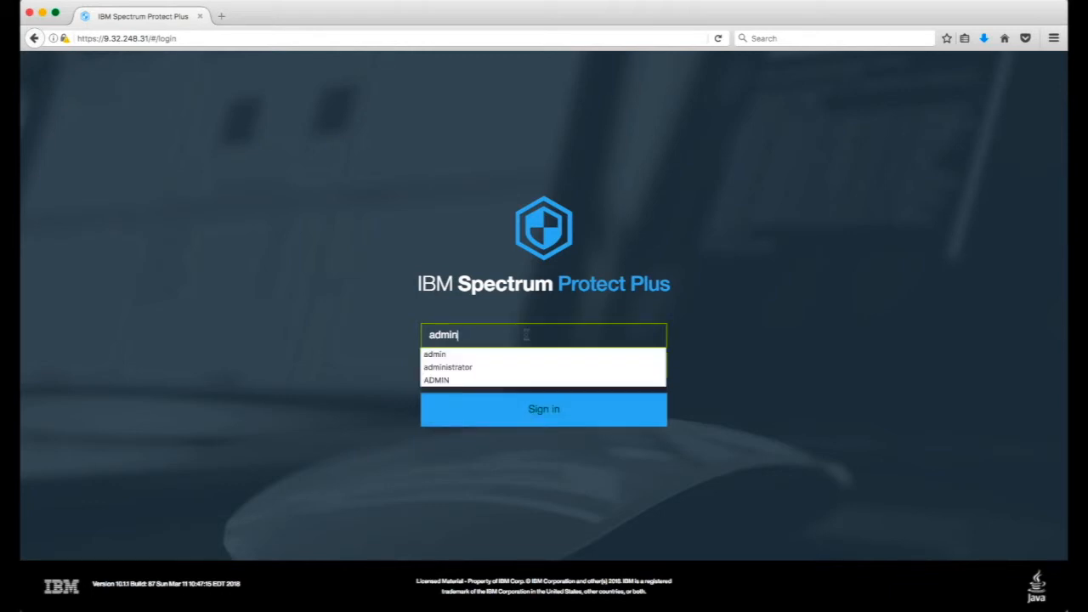
{"action": "left_click", "coordinate": [525, 414]}
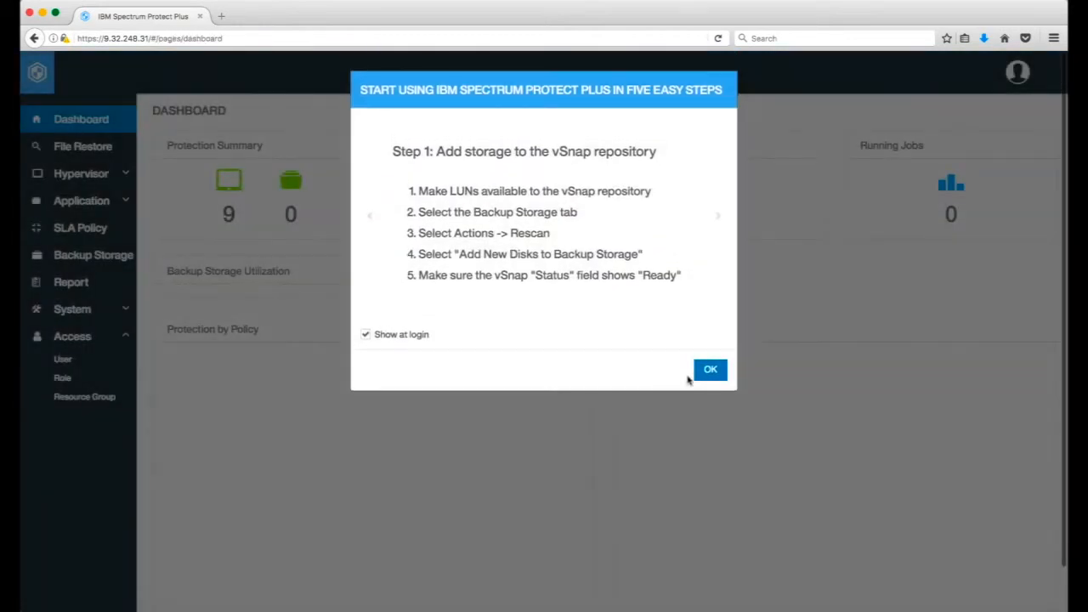
{"action": "left_click", "coordinate": [702, 374]}
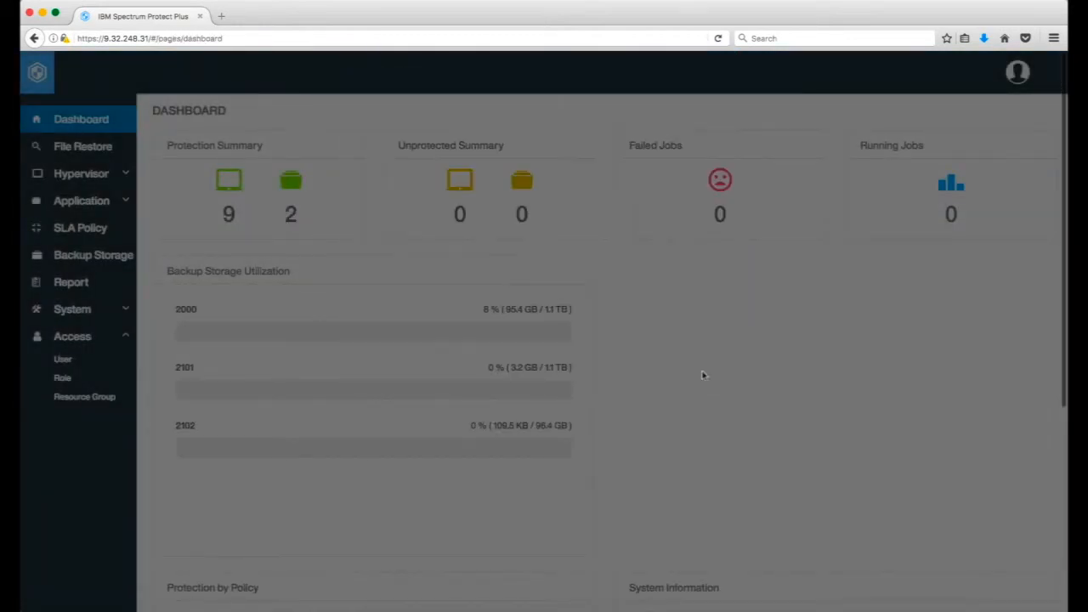
Open the Reports Resource group for modification and add the SLA Policy screen to its resources.
{"action": "left_click", "coordinate": [84, 397]}
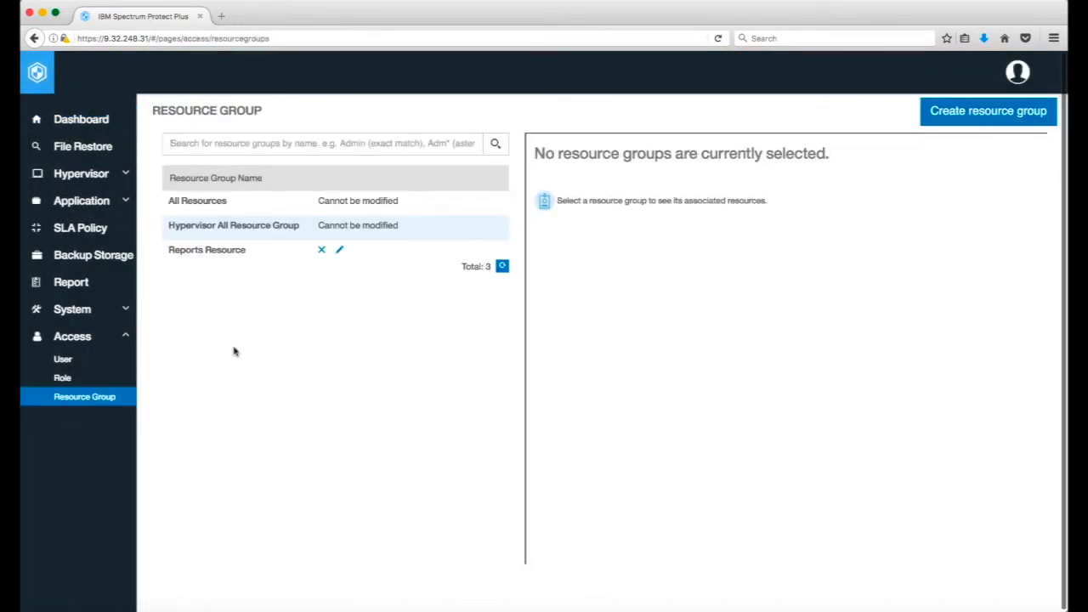
{"action": "left_click", "coordinate": [339, 250]}
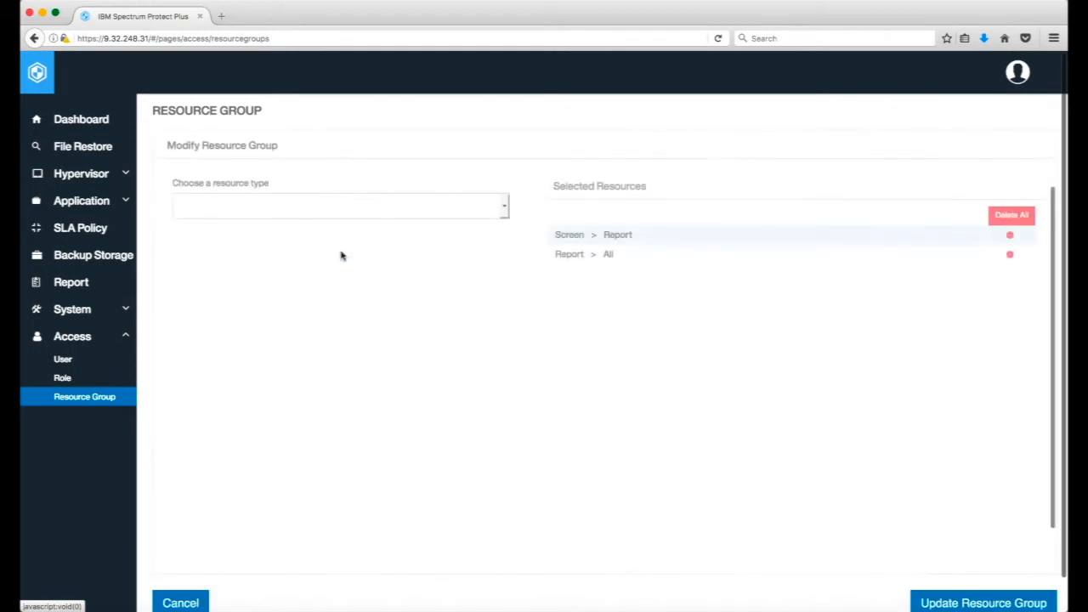
{"action": "left_click", "coordinate": [505, 206]}
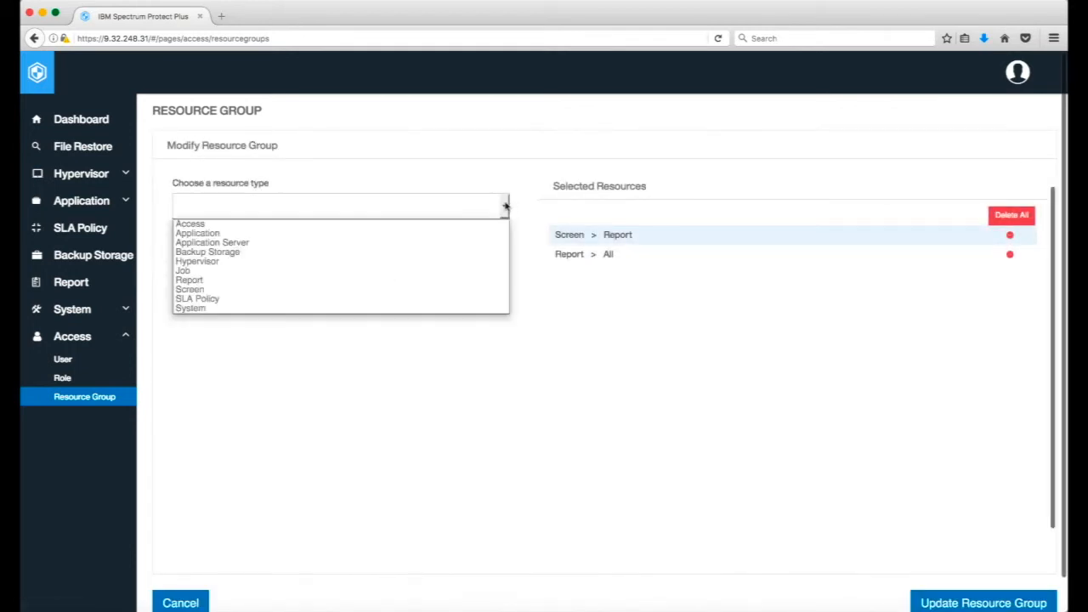
{"action": "left_click", "coordinate": [388, 291]}
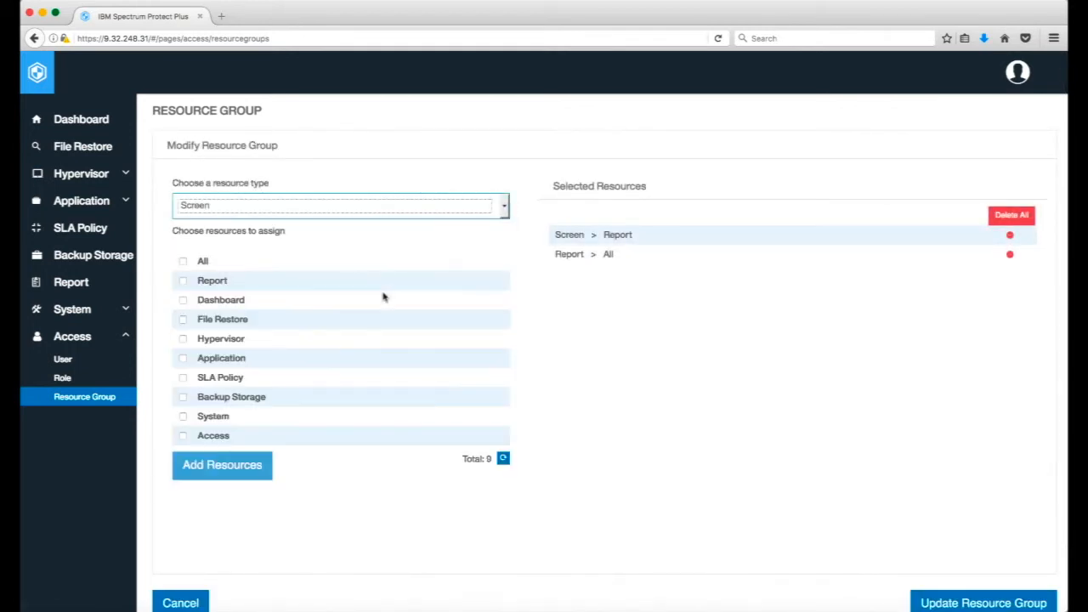
{"action": "left_click", "coordinate": [182, 378]}
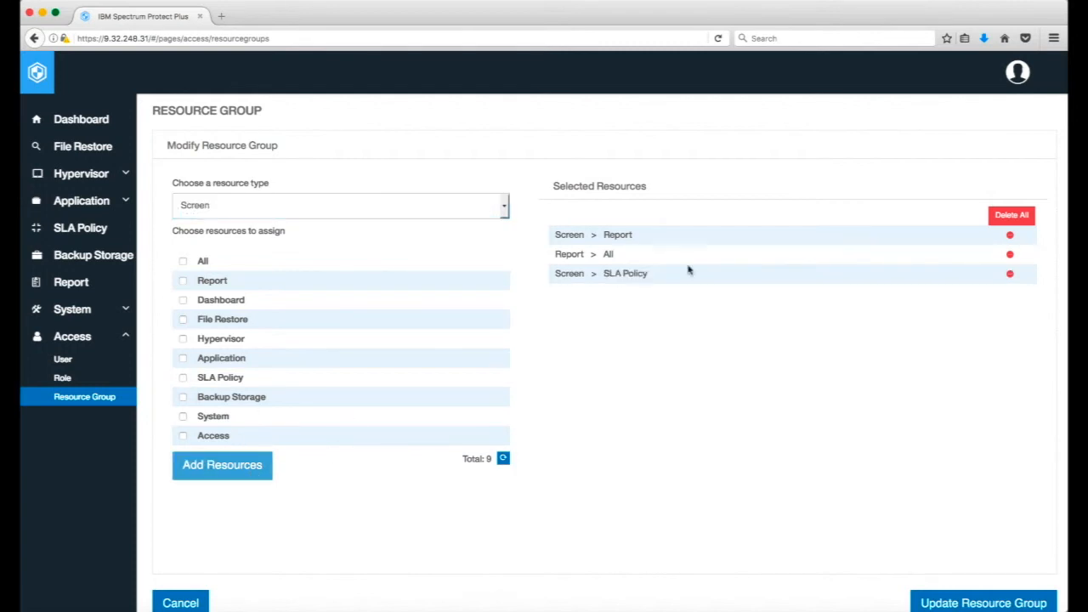
Add all SLA Policy resources to the Reports Resource group and update the group.
{"action": "left_click", "coordinate": [502, 211]}
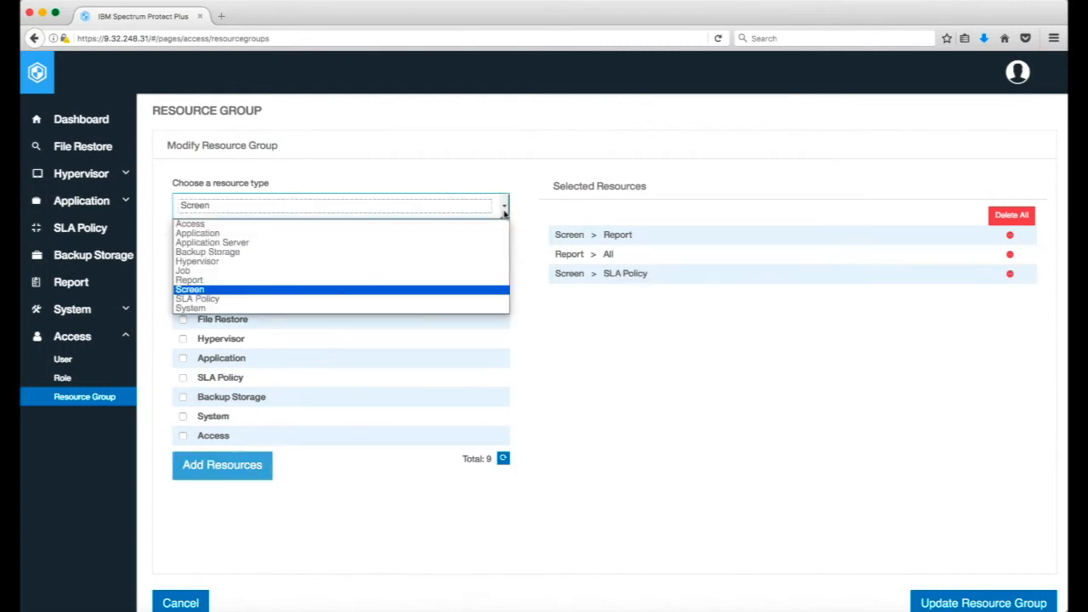
{"action": "left_click", "coordinate": [357, 298]}
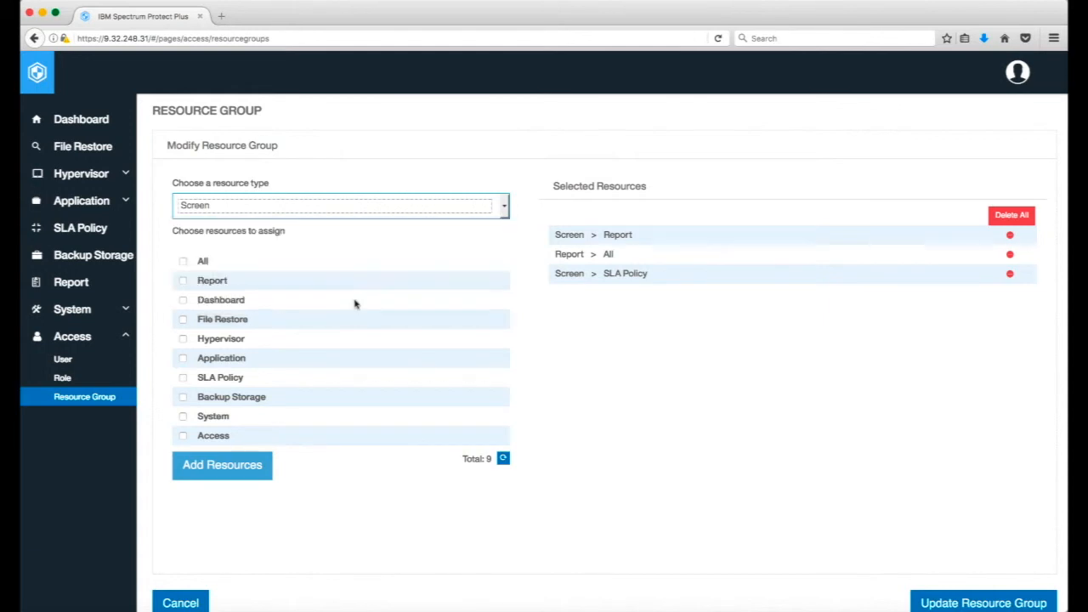
{"action": "left_click", "coordinate": [183, 251]}
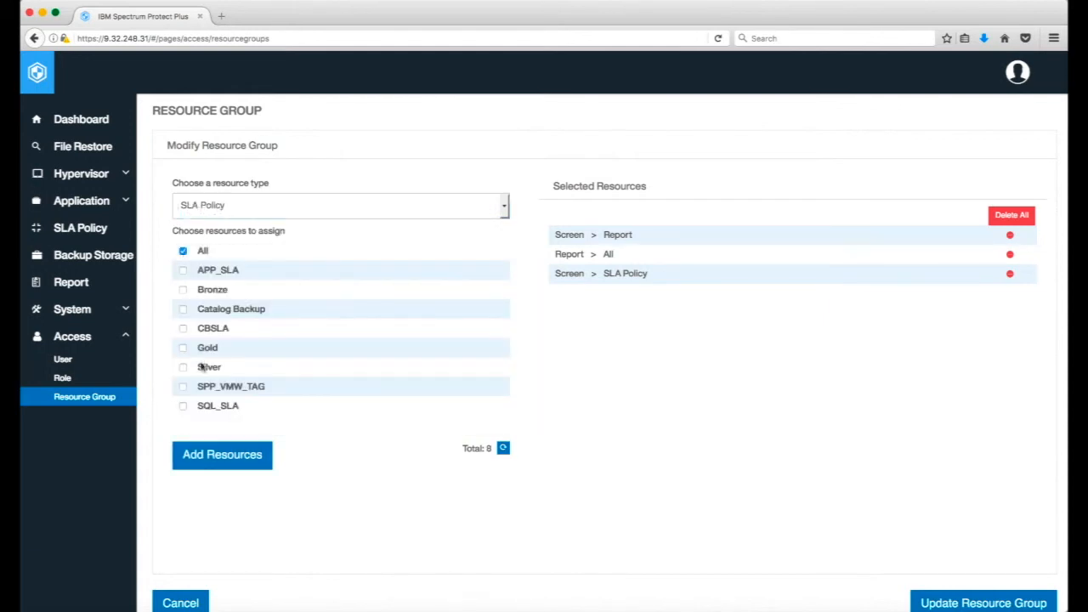
{"action": "left_click", "coordinate": [221, 454]}
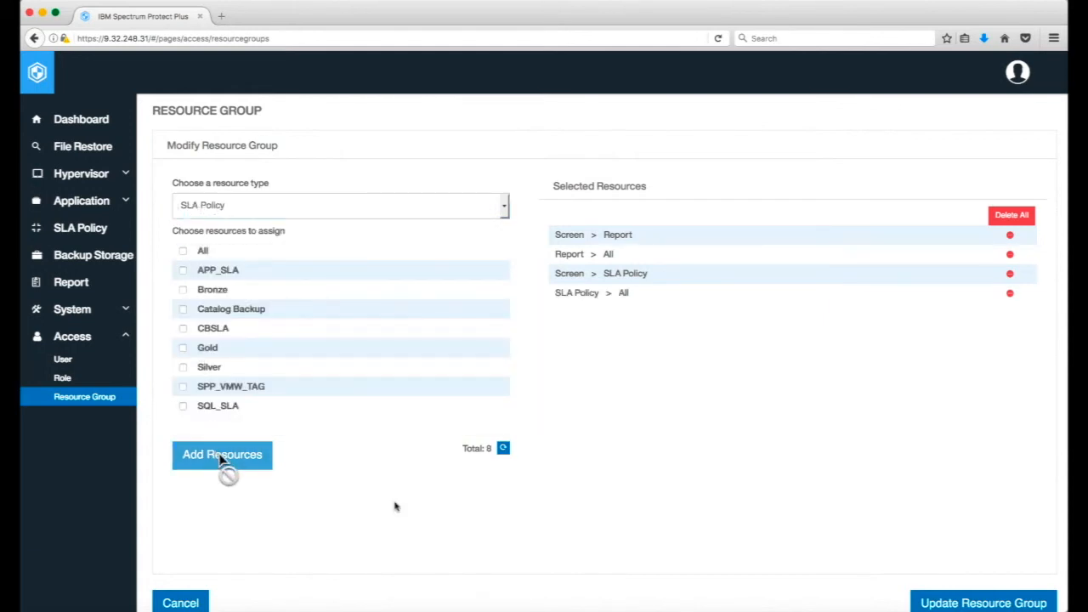
{"action": "left_click", "coordinate": [941, 604]}
{"action": "left_click", "coordinate": [814, 181]}
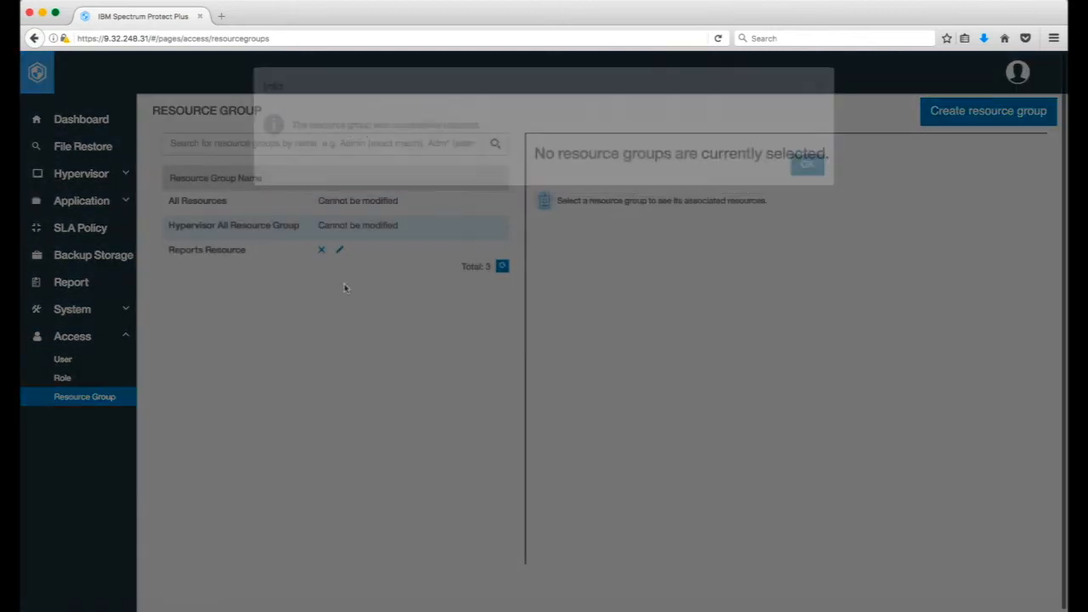
Modify the Reports Role to include the SLA Policy view permission, and update the role.
{"action": "left_click", "coordinate": [62, 378]}
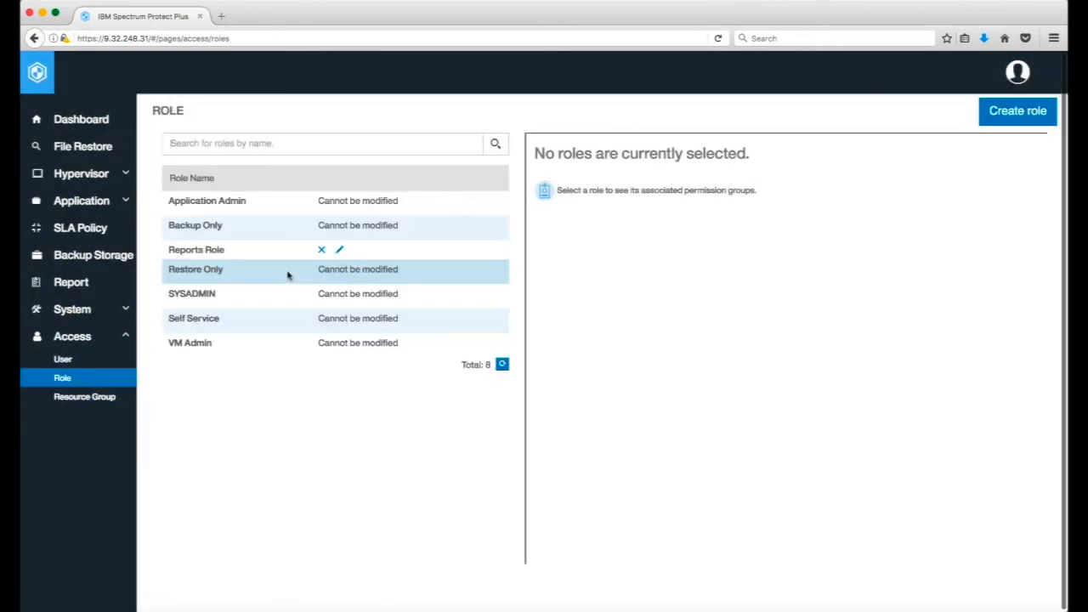
{"action": "left_click", "coordinate": [340, 250]}
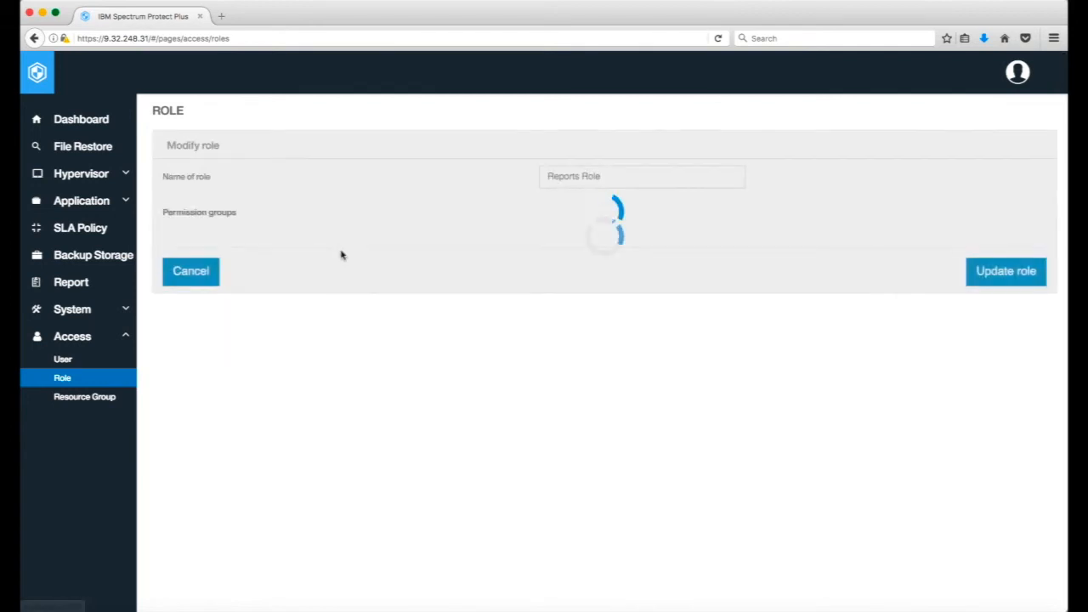
{"action": "scroll", "coordinate": [486, 426], "scroll_direction": "down", "scroll_amount": 5}
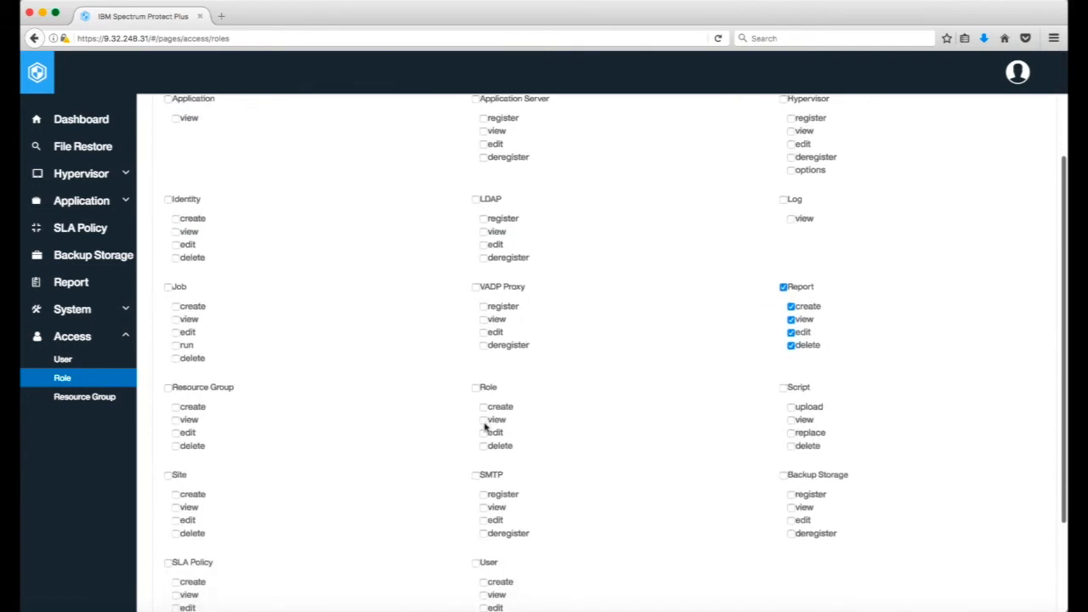
{"action": "scroll", "coordinate": [485, 427], "scroll_direction": "down", "scroll_amount": 2}
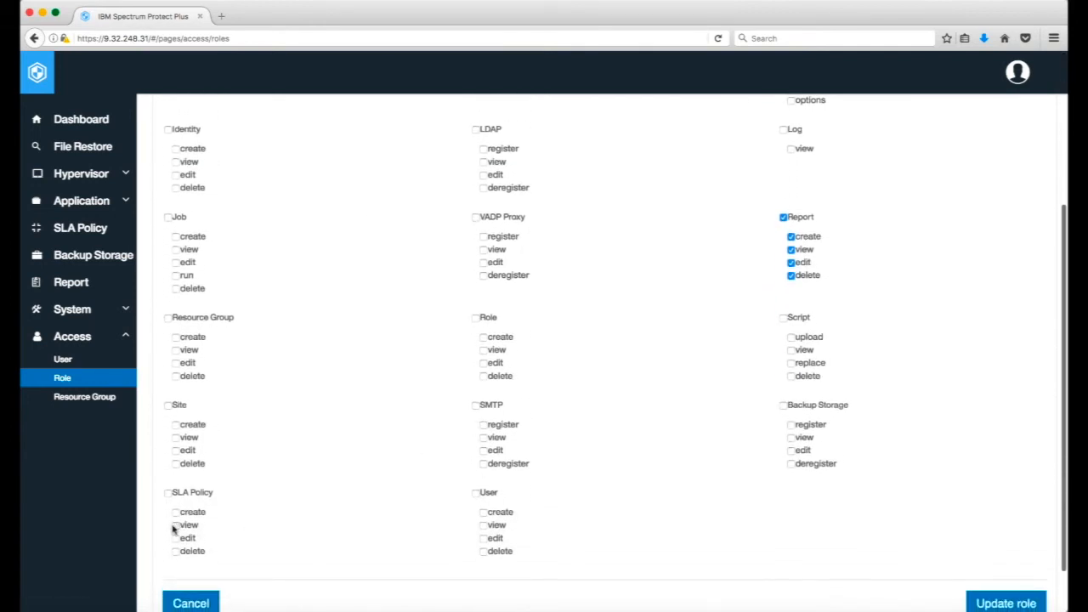
{"action": "scroll", "coordinate": [893, 513], "scroll_direction": "down", "scroll_amount": 2}
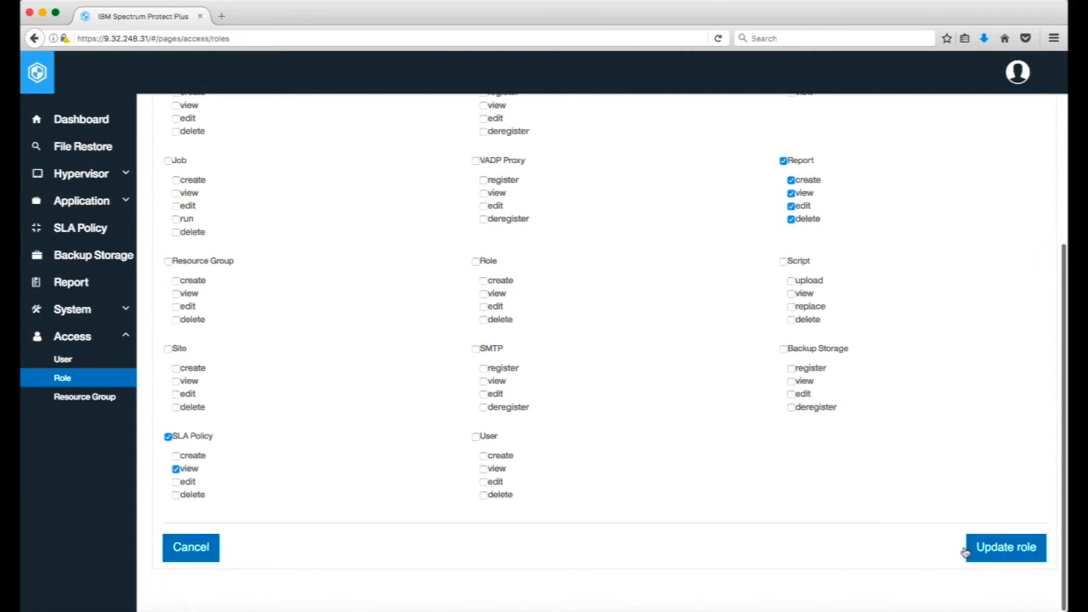
{"action": "left_click", "coordinate": [980, 548]}
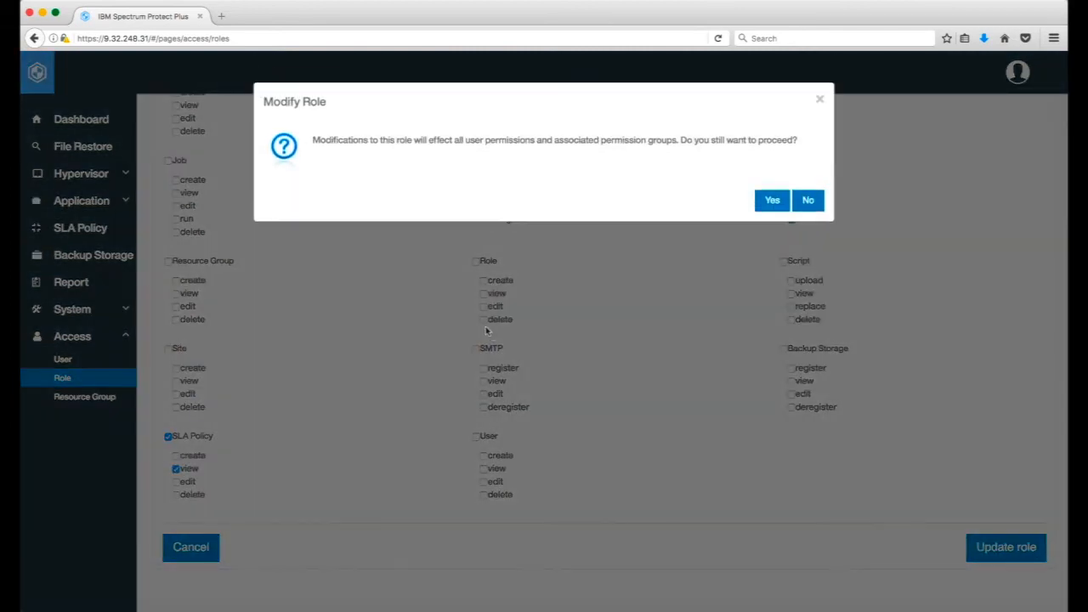
{"action": "left_click", "coordinate": [769, 203]}
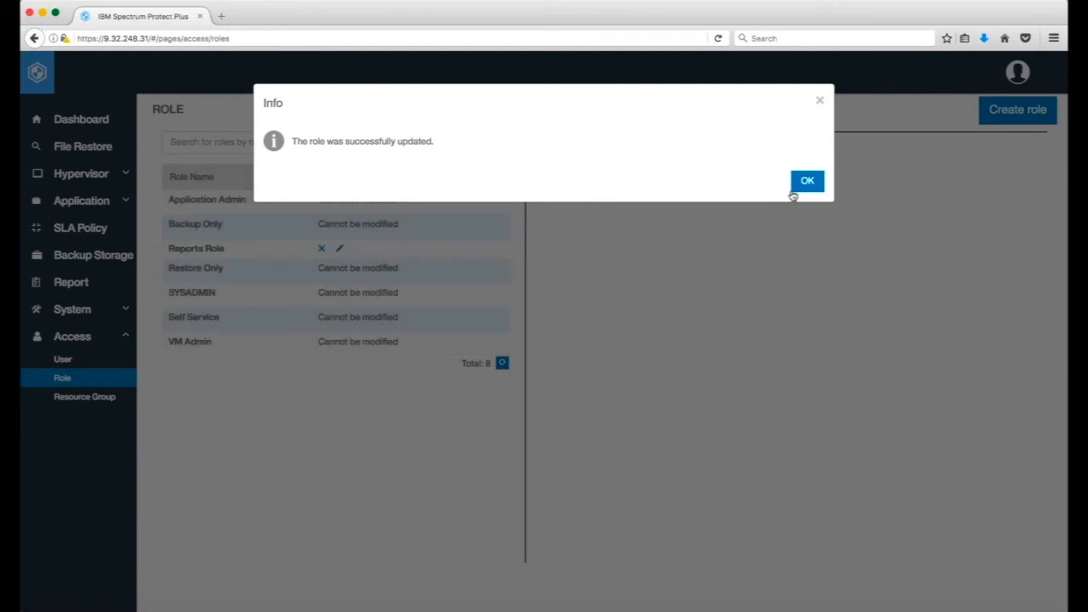
{"action": "left_click", "coordinate": [793, 182]}
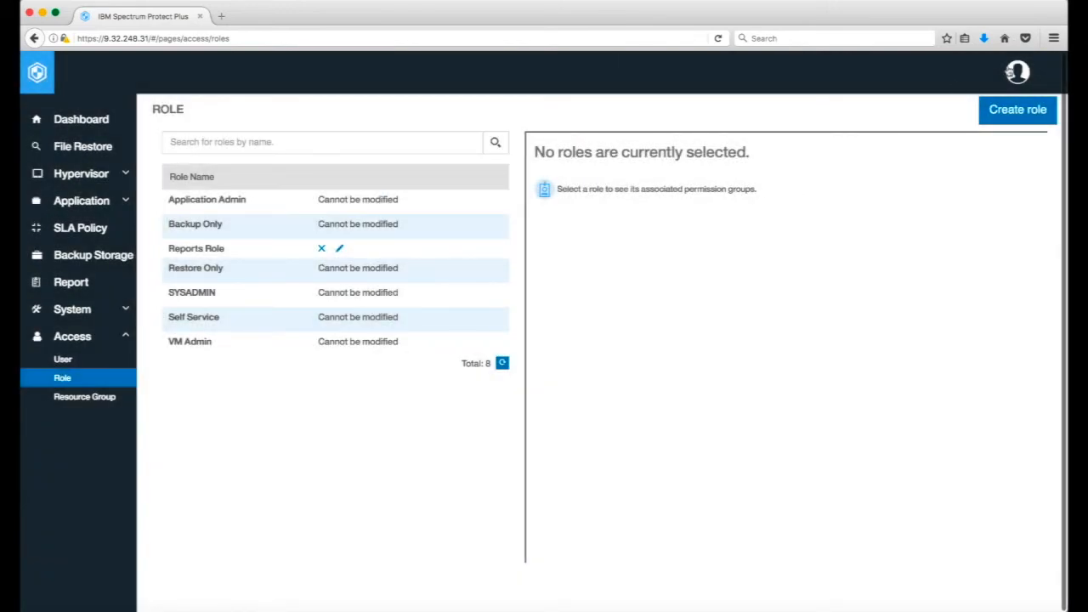
Sign out of the admin session.
{"action": "left_click", "coordinate": [1020, 73]}
{"action": "left_click", "coordinate": [982, 219]}
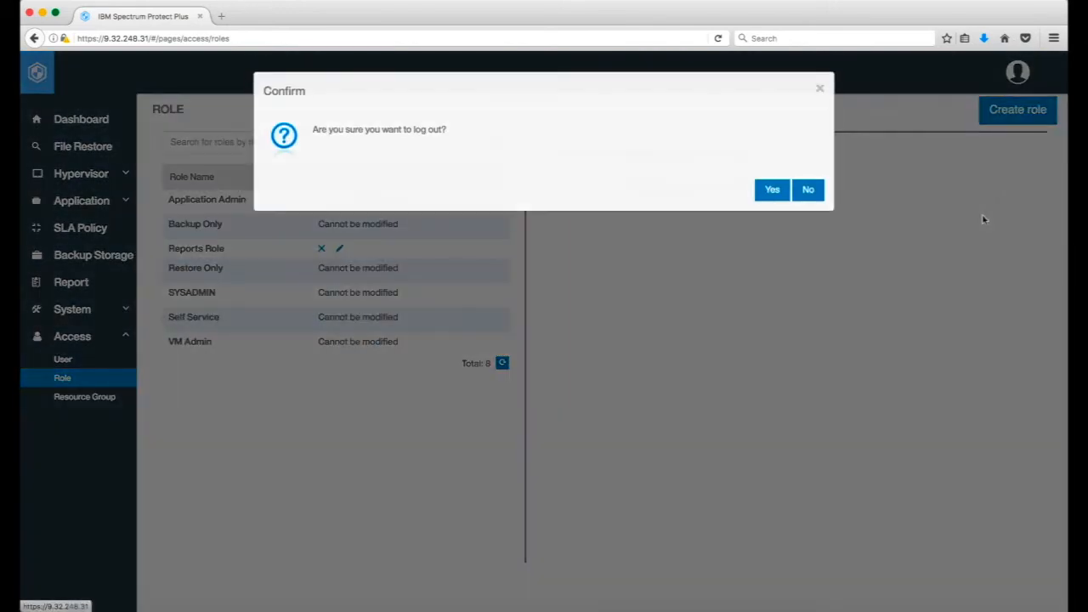
{"action": "left_click", "coordinate": [773, 202]}
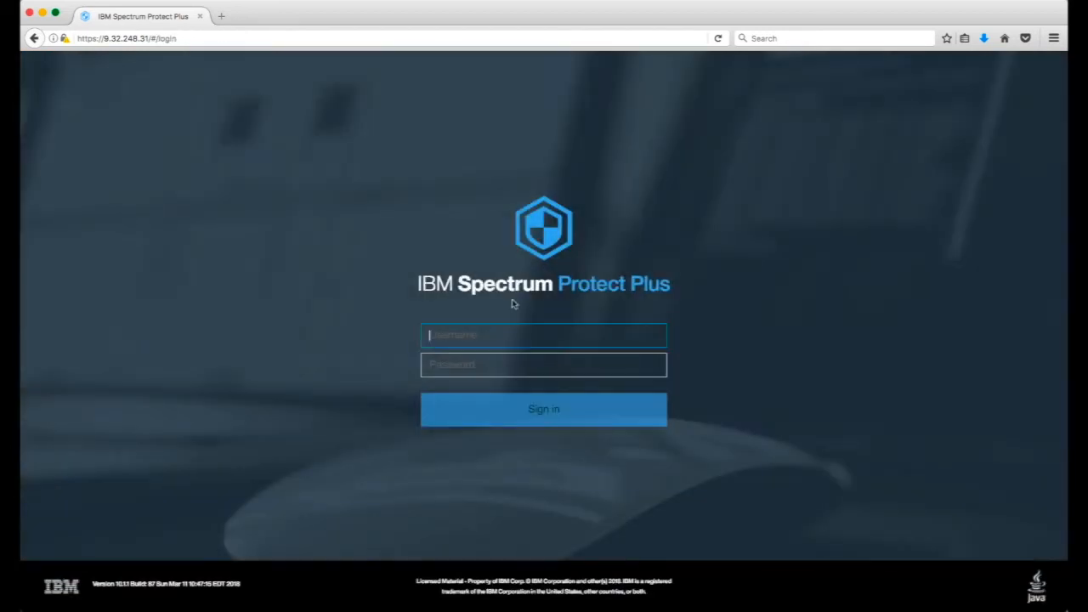
Sign back in with the reports user's user name and account password, and dismiss the getting-started guide.
{"action": "type", "text": "joe.r"}
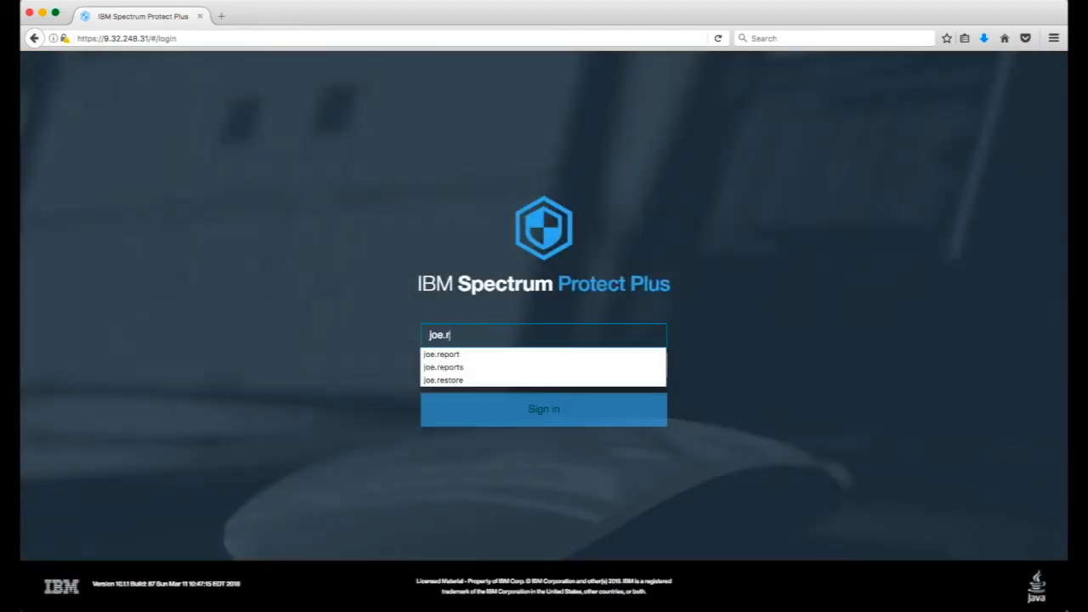
{"action": "type", "text": "eport"}
{"action": "key", "text": "Tab"}
{"action": "type", "text": "••"}
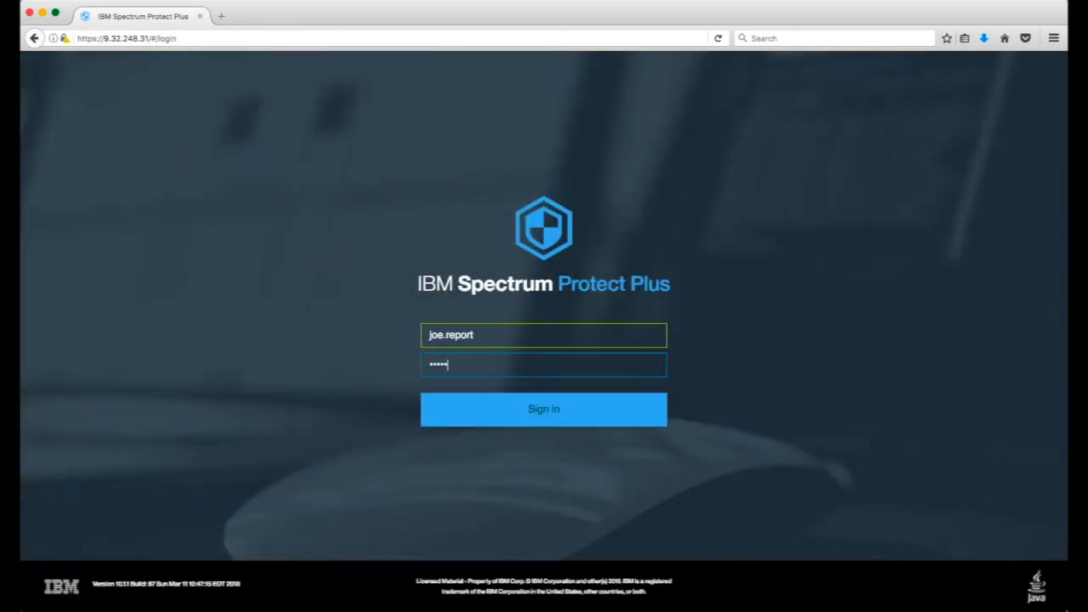
{"action": "left_click", "coordinate": [490, 408]}
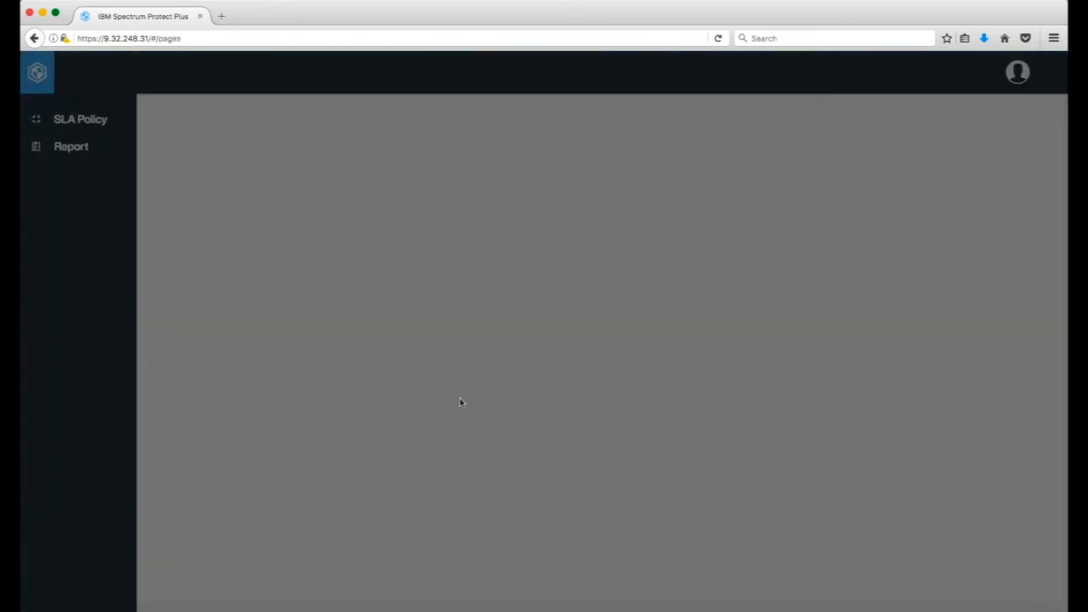
{"action": "left_click", "coordinate": [709, 372]}
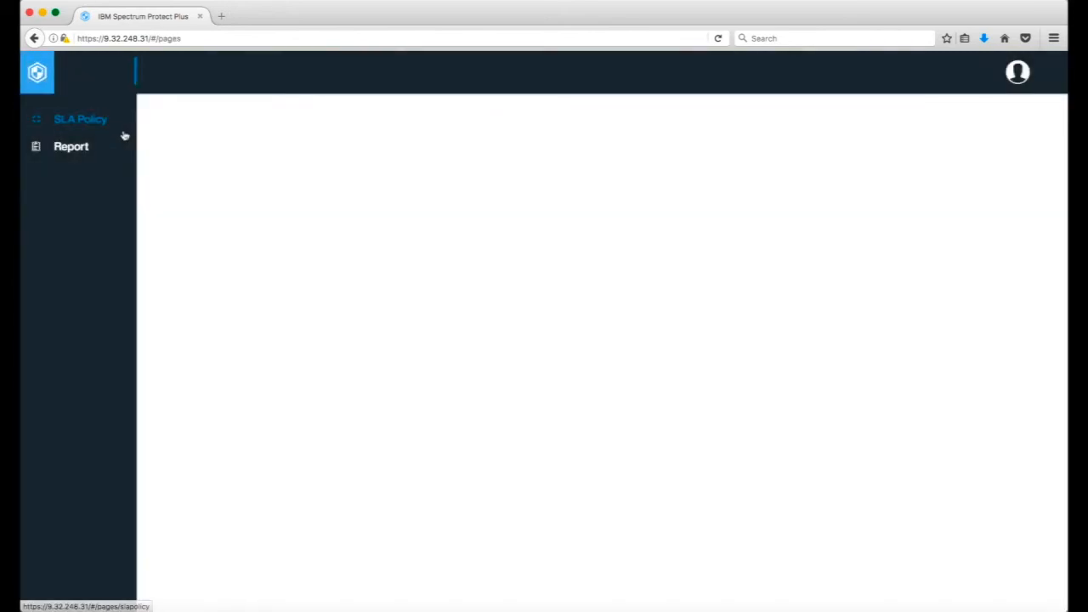